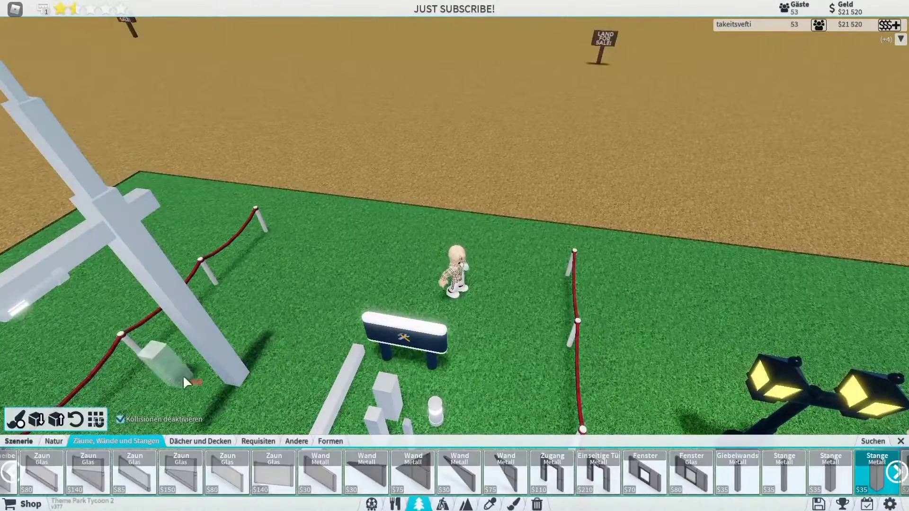
Stretch a new Stange Metall pole into a tall pillar beside the lamp post.
key(g)
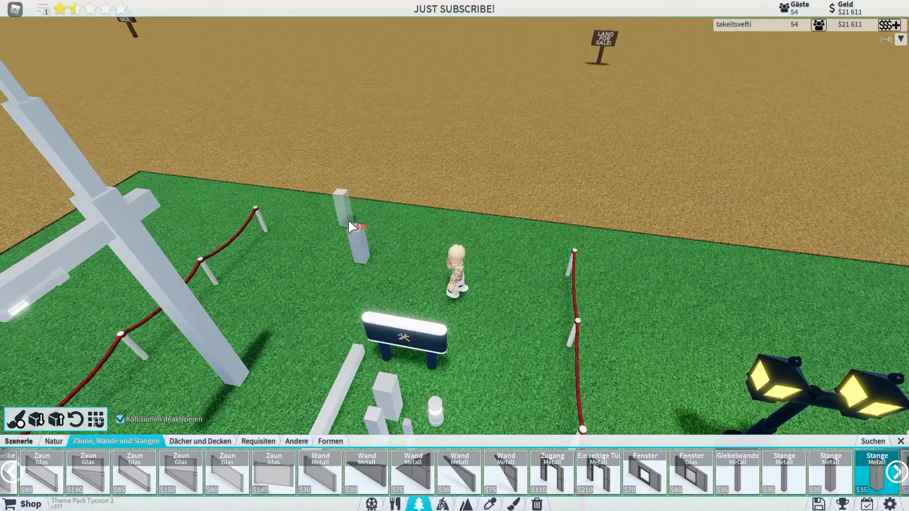
drag(349, 220, 336, 146)
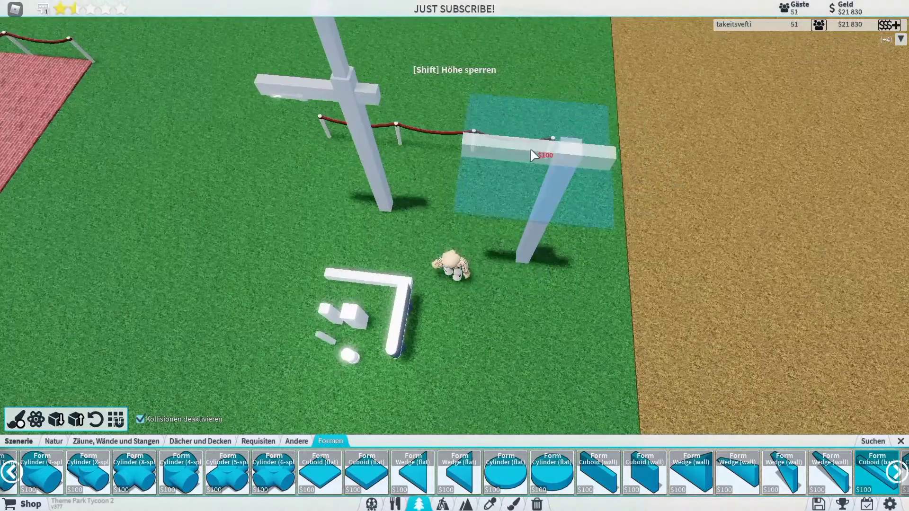
Fit a crossbar on the pillar top and place a copy of the existing lamp light beneath it.
click(524, 161)
key(c)
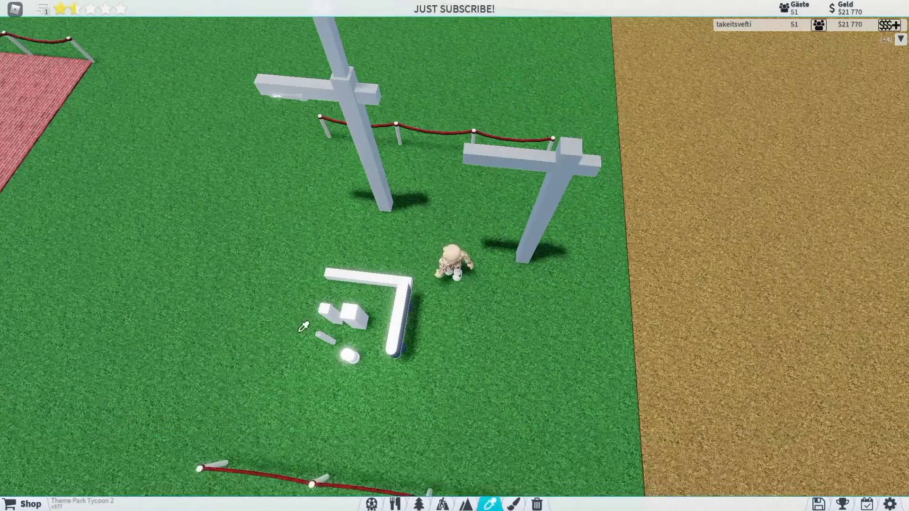
click(586, 107)
click(348, 355)
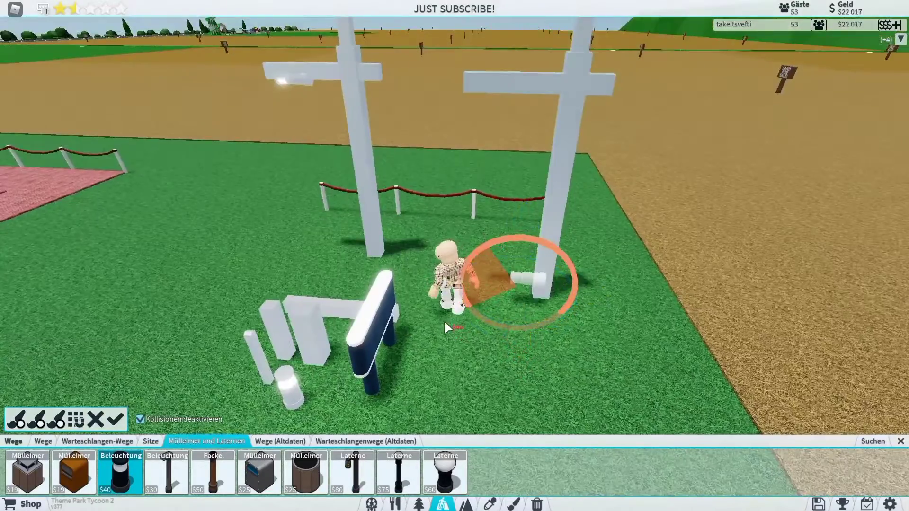
drag(444, 321, 437, 54)
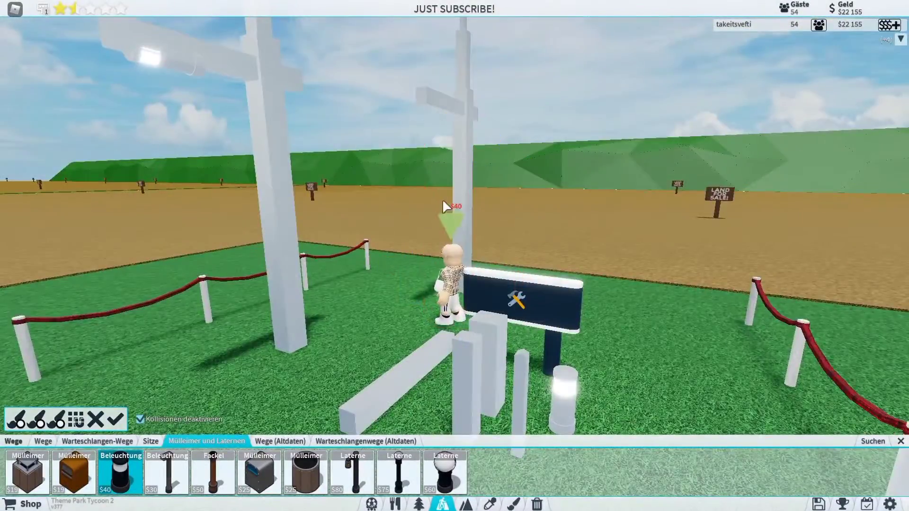
drag(443, 199, 442, 189)
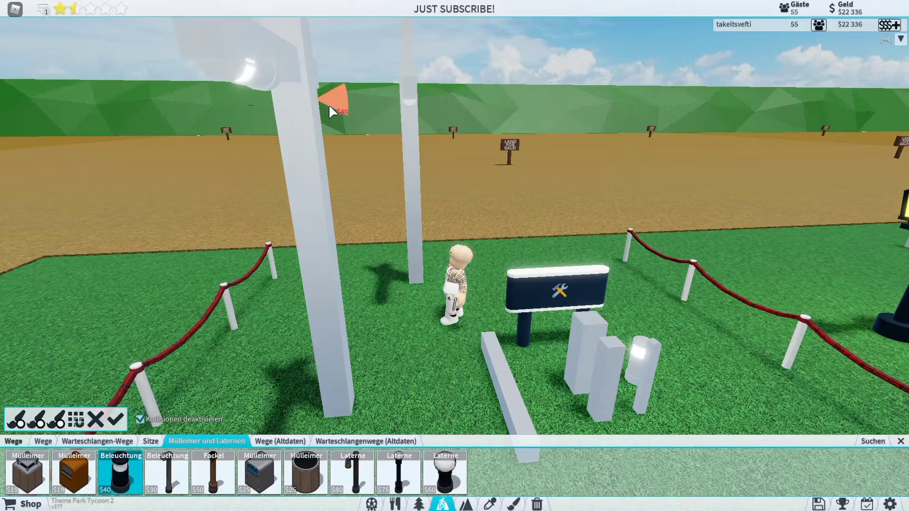
drag(329, 105, 539, 176)
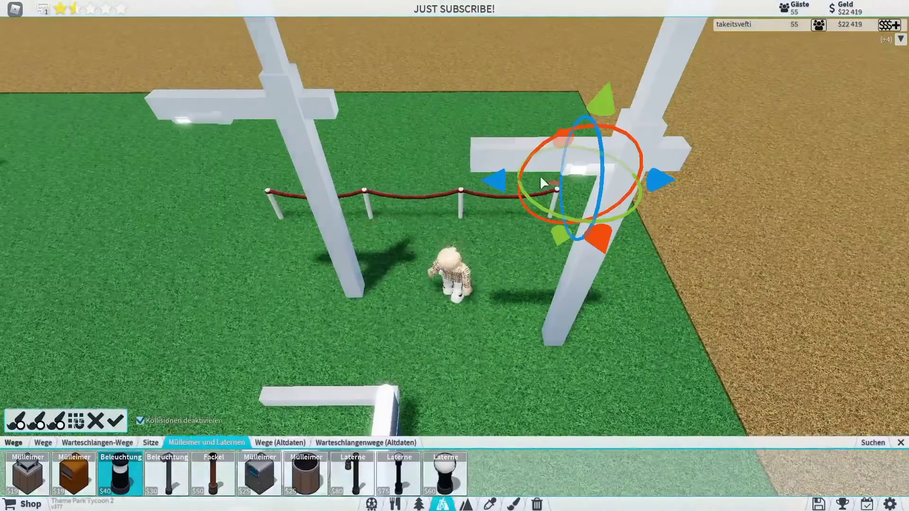
key(Escape)
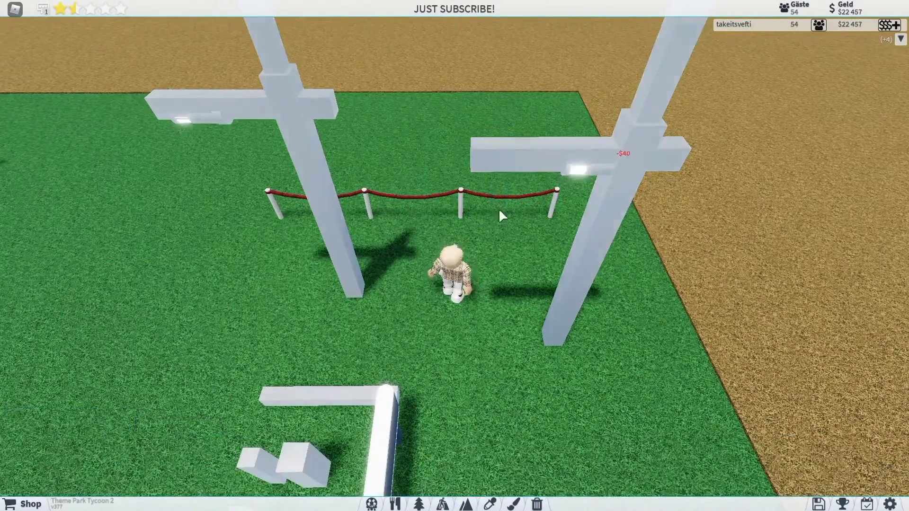
scroll(480, 213, down, 5)
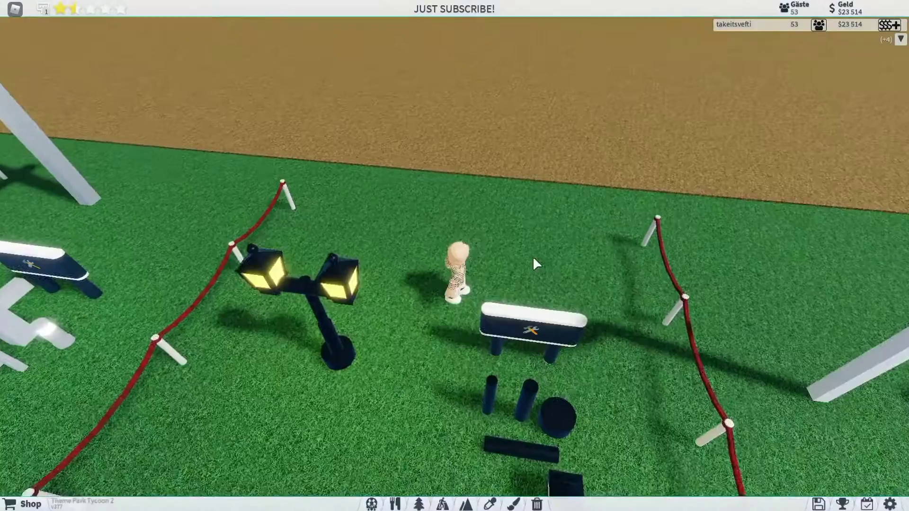
Place a dark blue cylinder pole by the sign and top it with a Beleuchtung lantern.
click(419, 504)
key(Right)
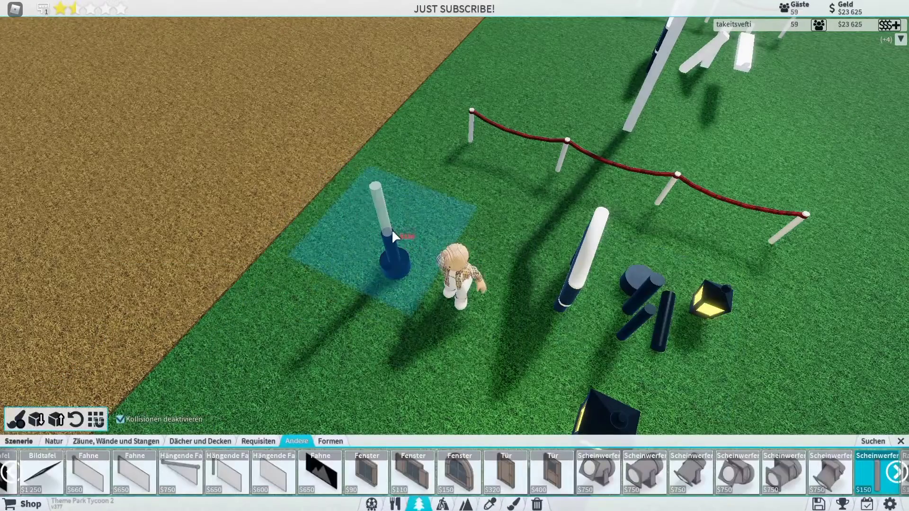
click(394, 236)
click(116, 420)
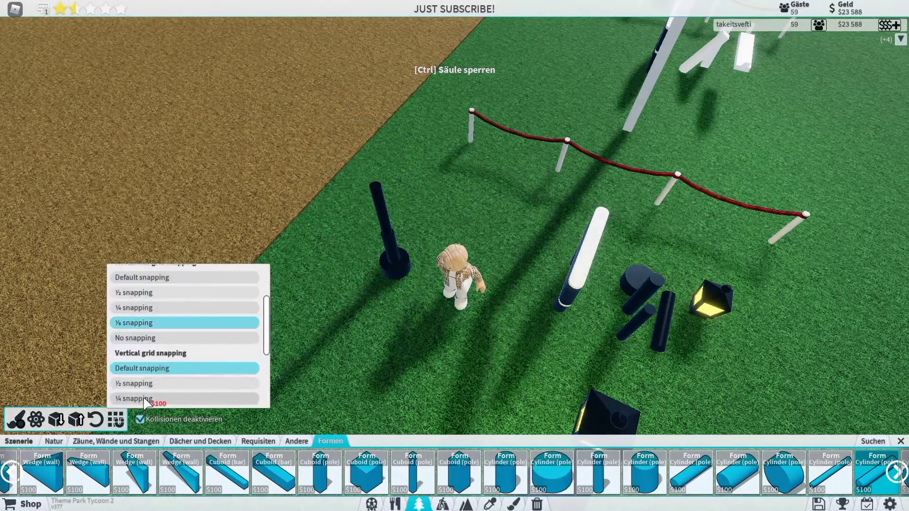
click(134, 398)
scroll(392, 172, up, 2)
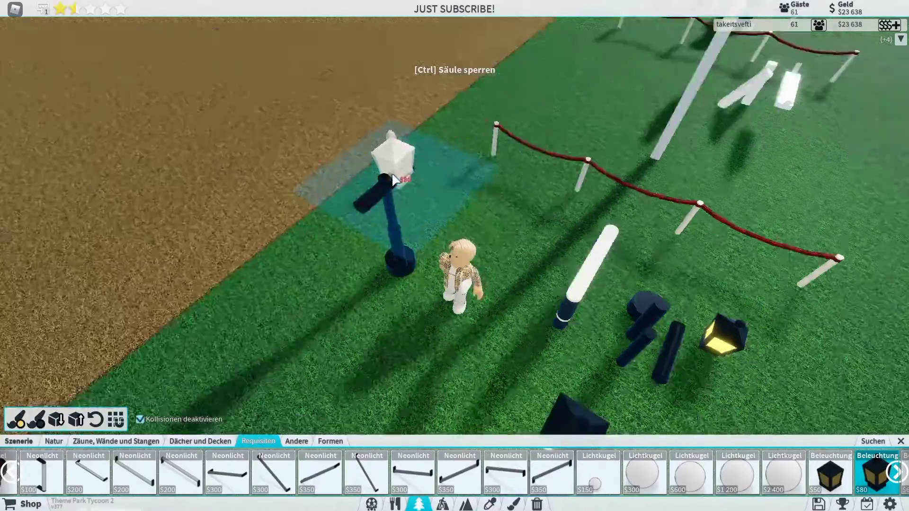
scroll(391, 173, down, 3)
key(Escape)
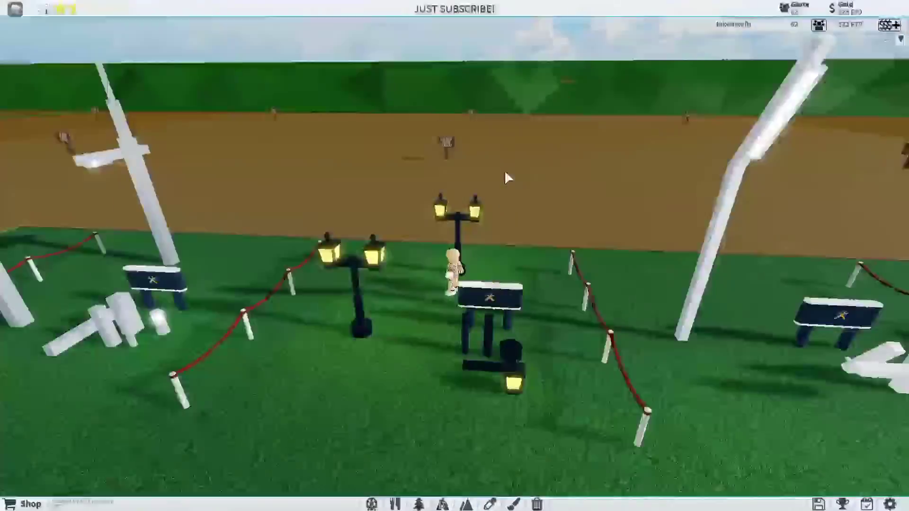
scroll(505, 175, up, 3)
scroll(505, 176, up, 2)
key(Left)
key(Left)
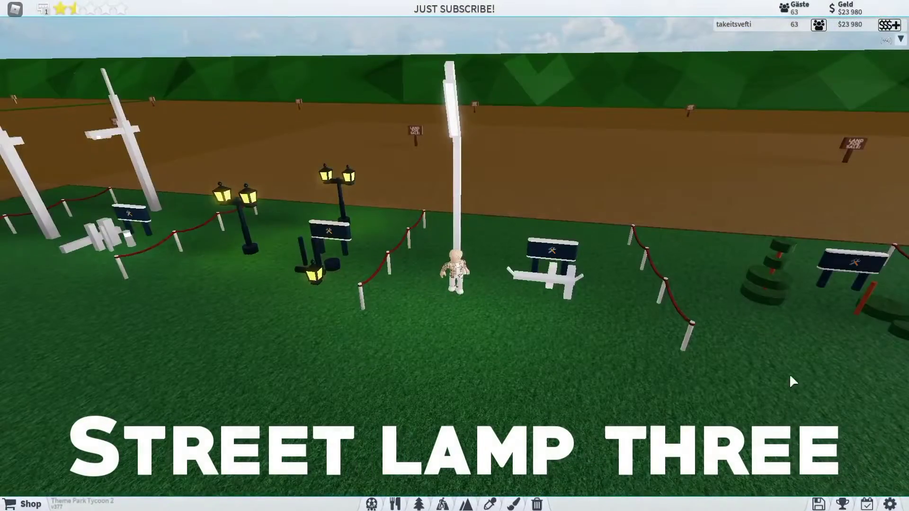
Copy the glass pole and place a second angled white post.
key(Left)
key(Left)
key(Left)
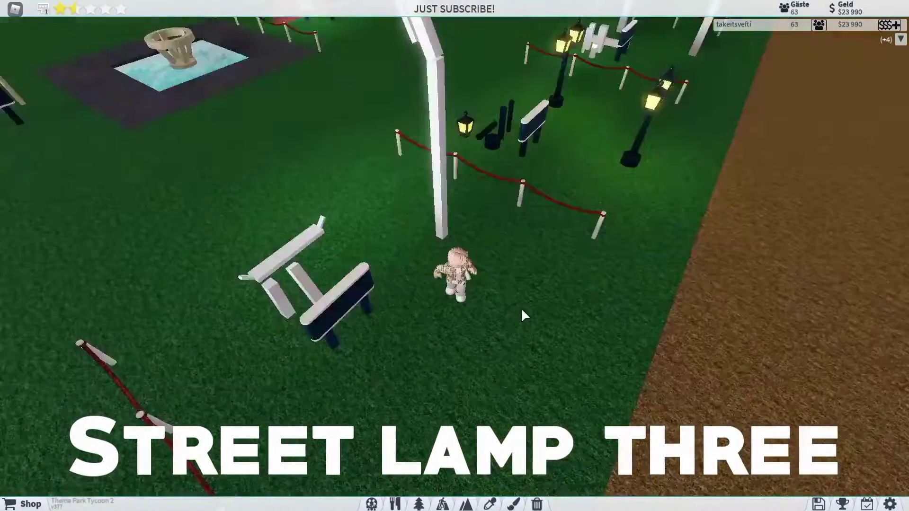
key(Left)
key(Left)
key(Left)
key(6)
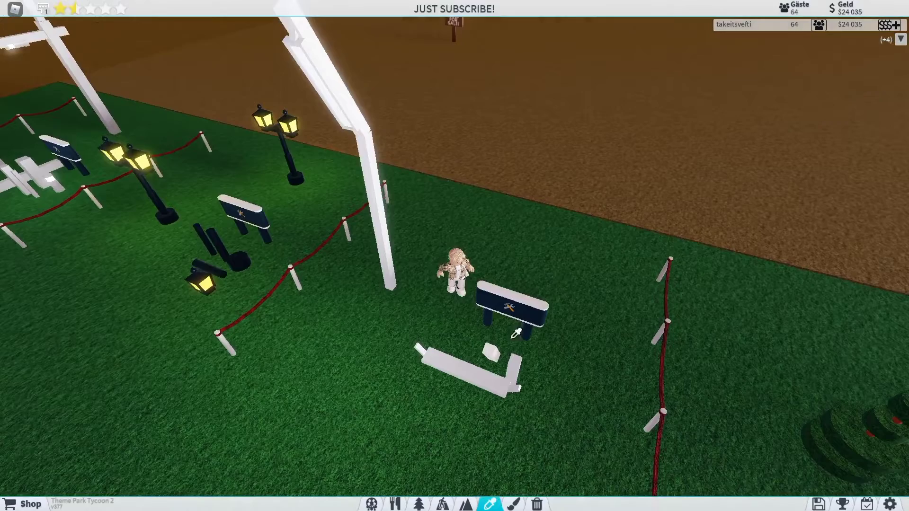
click(519, 364)
click(534, 289)
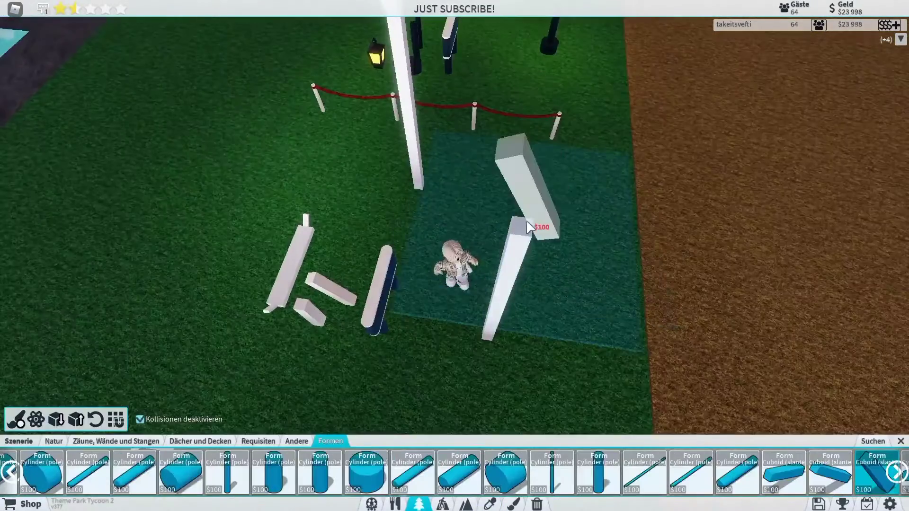
Add a Deckenbeleuchtung light at the post head and rotate it to shine downward.
click(200, 441)
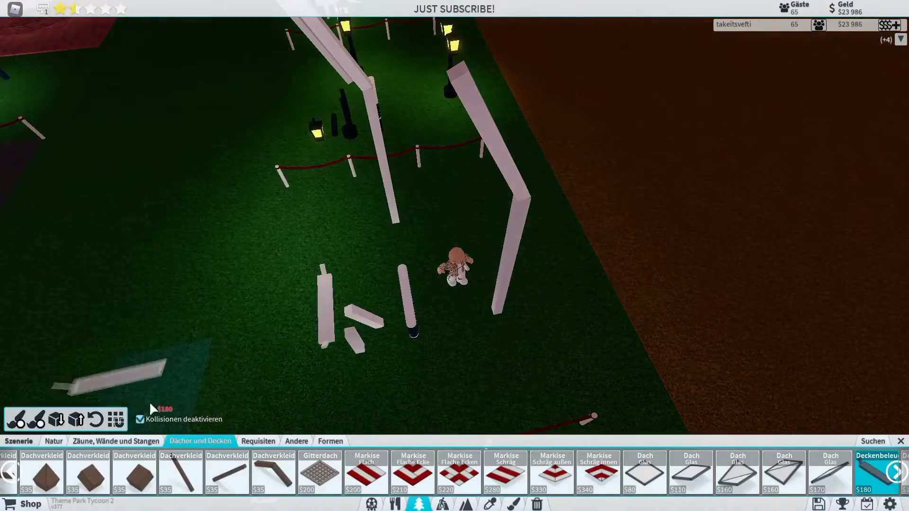
click(115, 419)
click(177, 287)
click(463, 310)
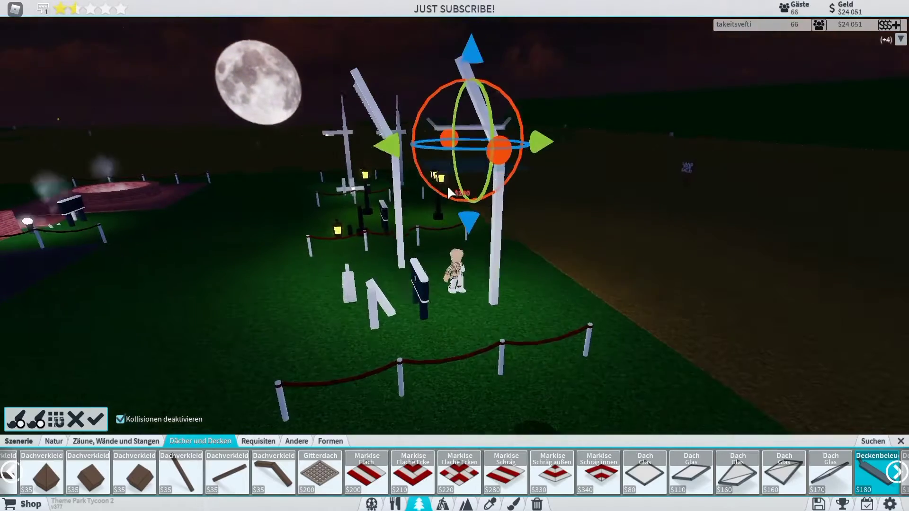
drag(447, 185, 402, 139)
Enable precision build mode and confirm the strip light's placement.
click(60, 418)
click(114, 361)
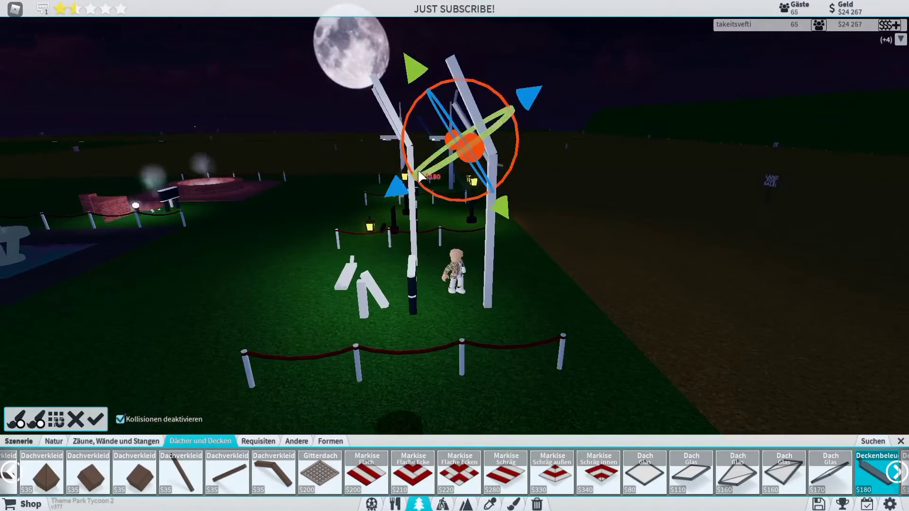
scroll(488, 205, up, 3)
click(59, 417)
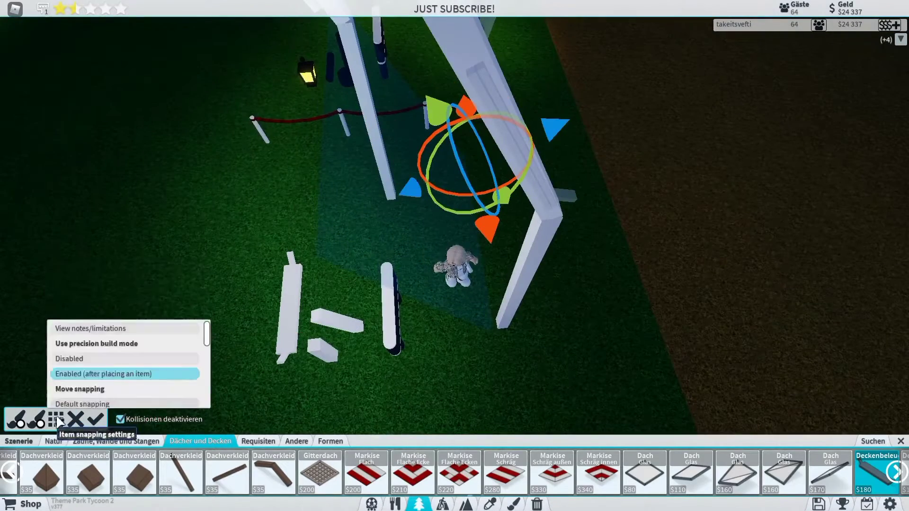
click(113, 361)
scroll(573, 245, down, 5)
key(Return)
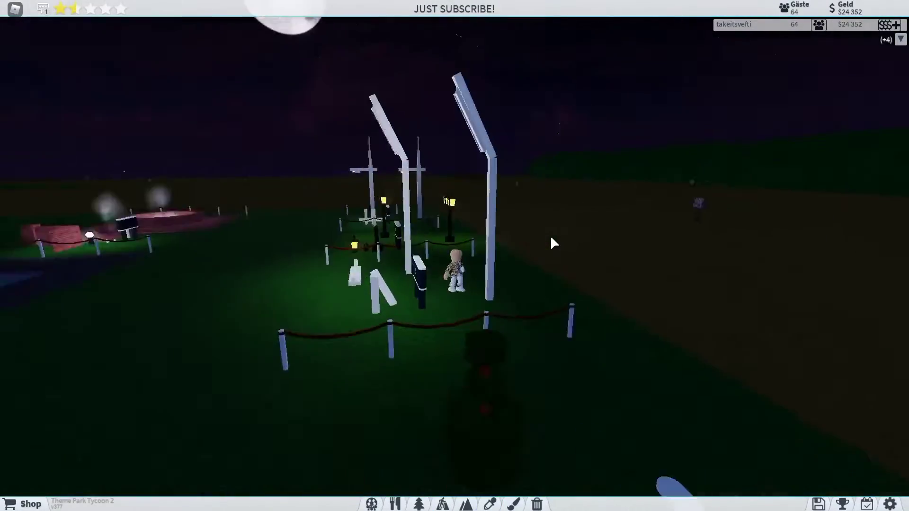
key(Right)
key(Right)
key(Right)
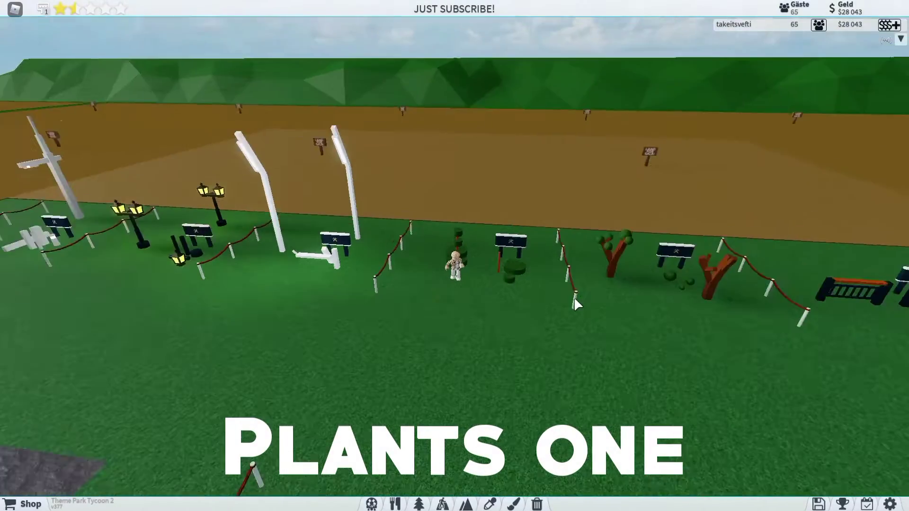
scroll(574, 297, up, 5)
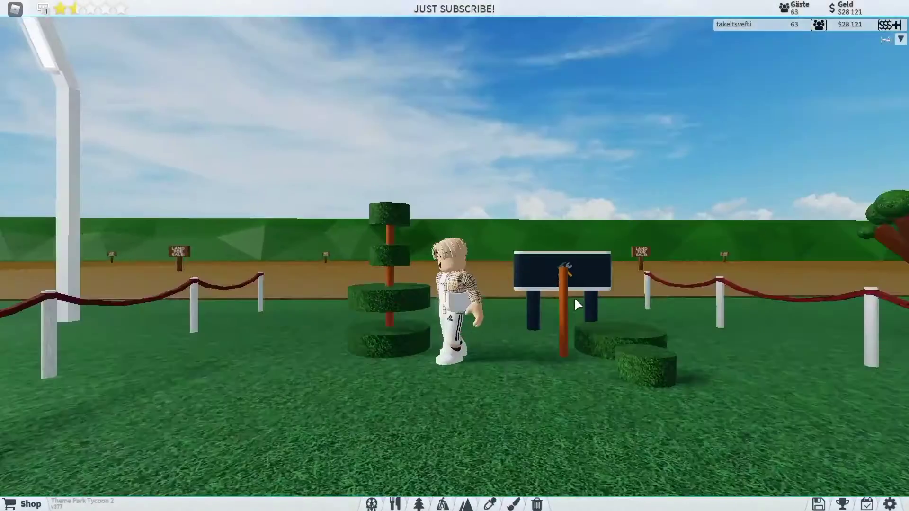
Copy the green Formen cylinder and stack three tiers into a second topiary tree.
key(c)
click(554, 295)
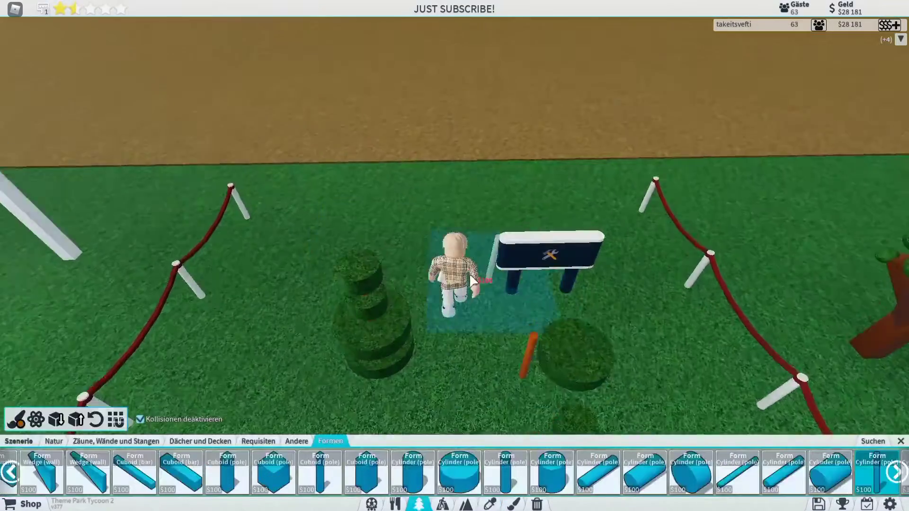
click(394, 281)
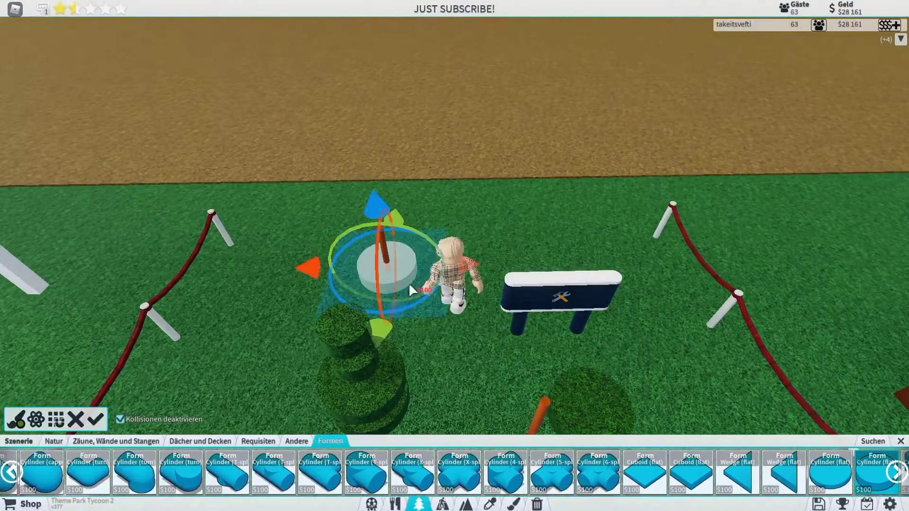
click(381, 178)
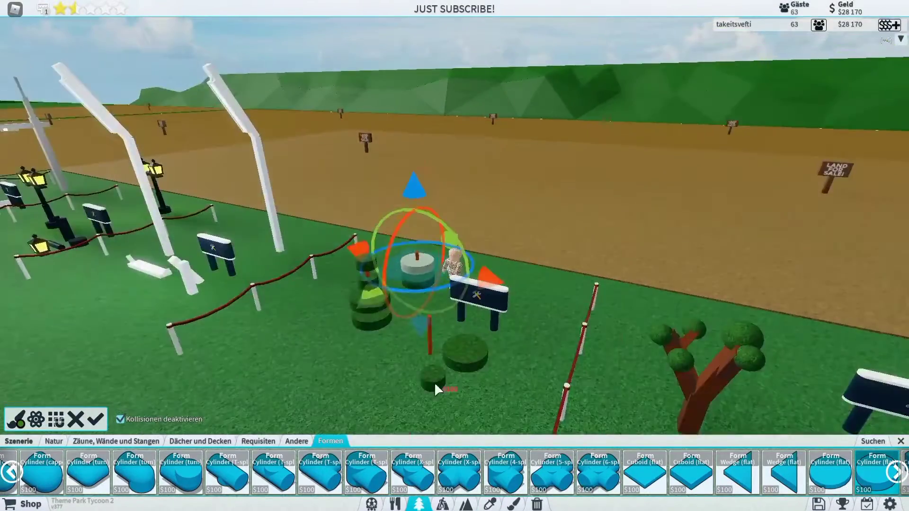
click(385, 156)
scroll(385, 134, up, 3)
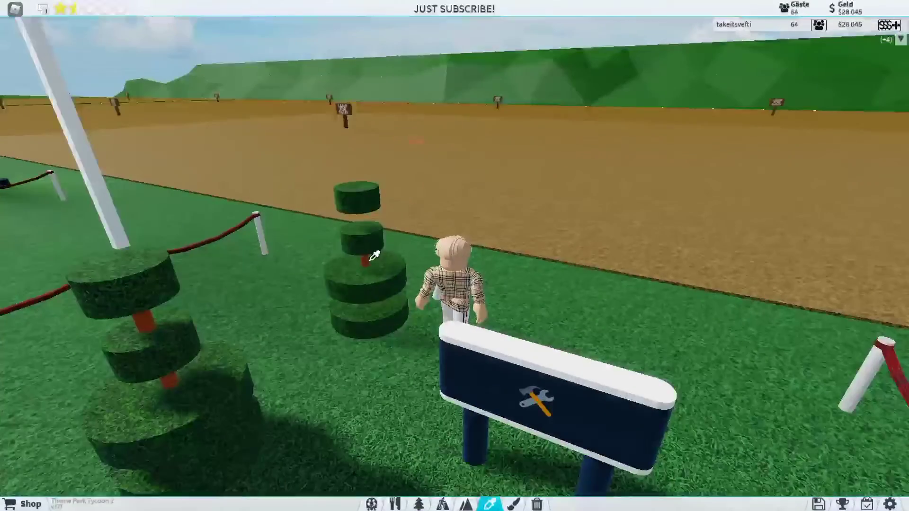
text(g)
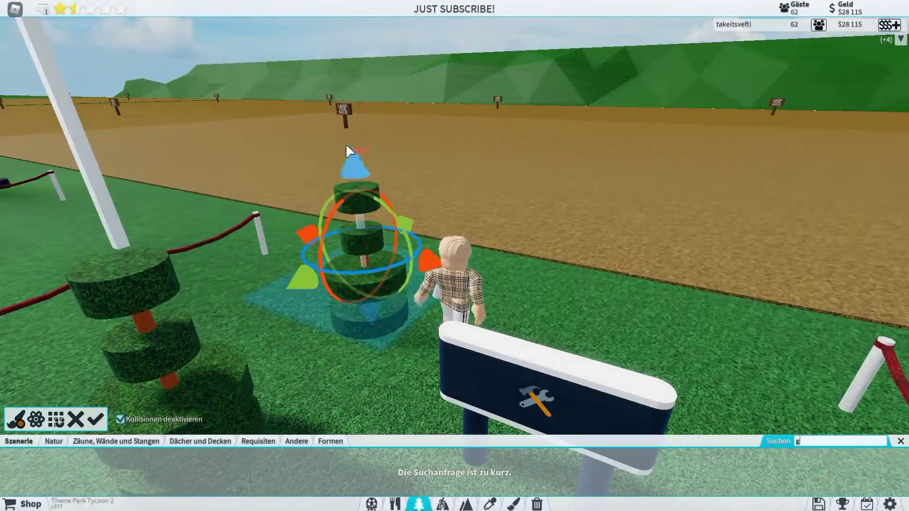
click(518, 376)
click(359, 195)
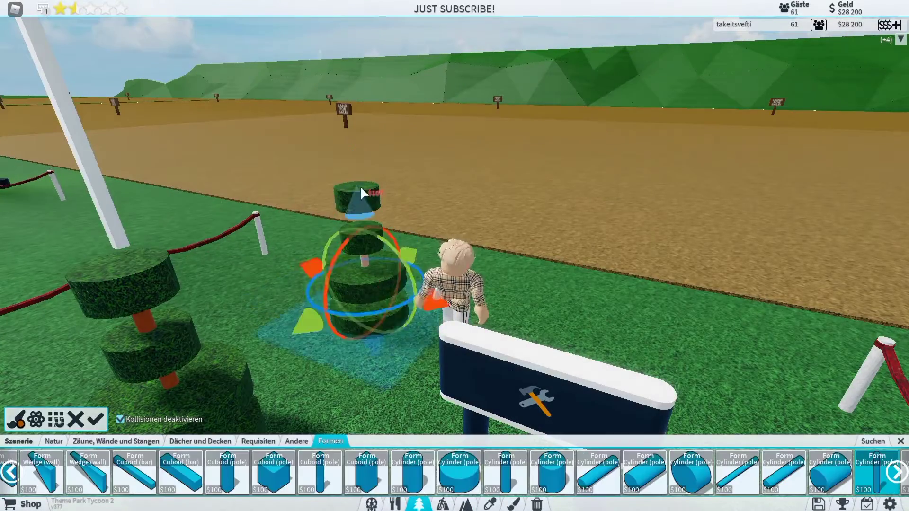
click(419, 211)
scroll(434, 216, down, 3)
drag(435, 216, 434, 216)
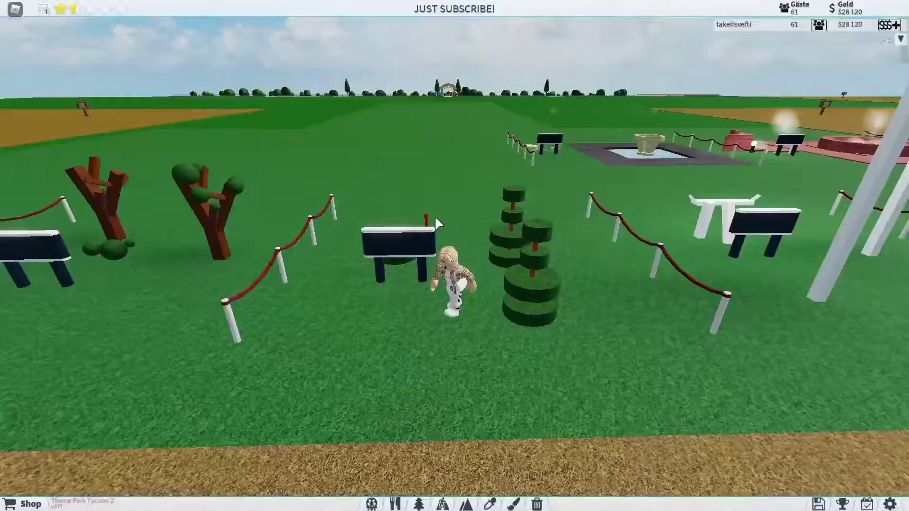
scroll(435, 216, down, 3)
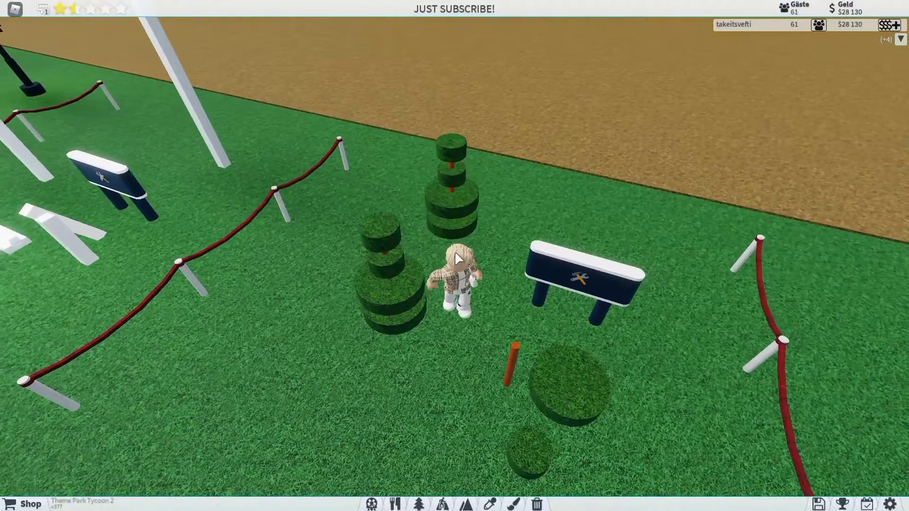
Place a bare branching brown tree from the Natur tab.
drag(728, 353, 836, 396)
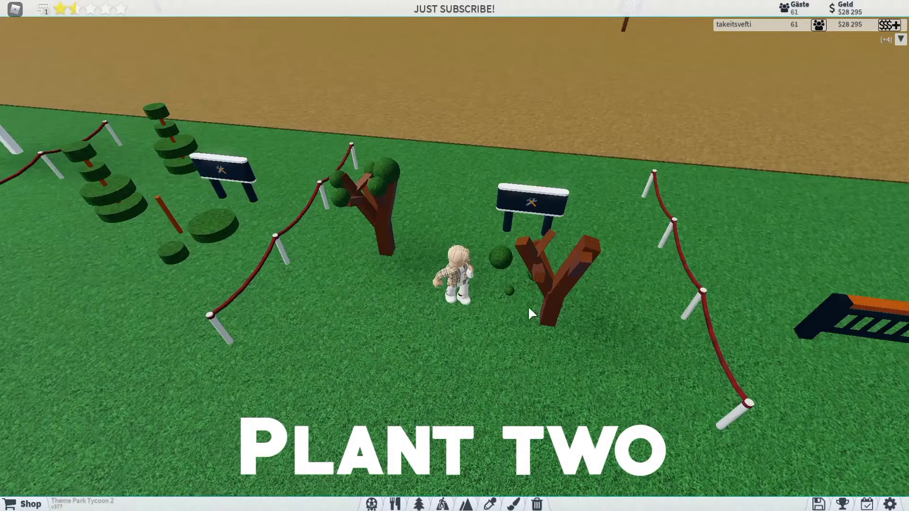
drag(528, 306, 493, 296)
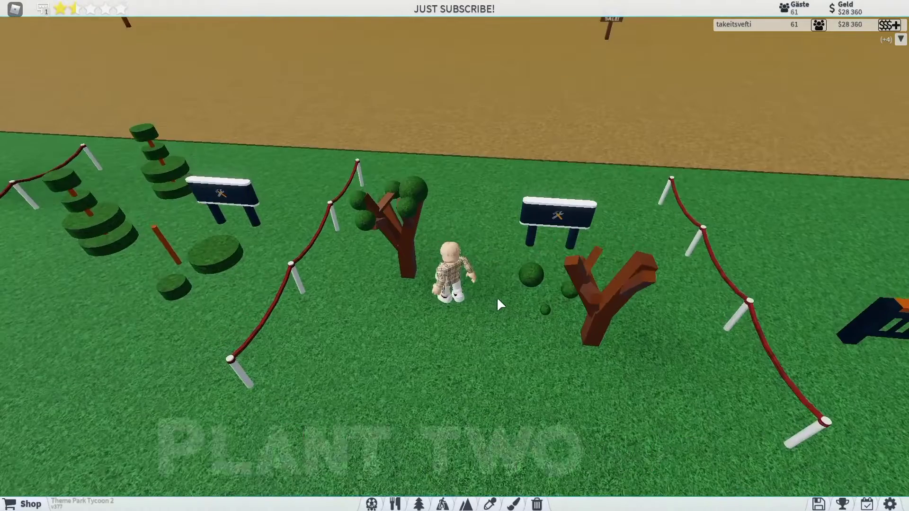
click(419, 504)
click(74, 419)
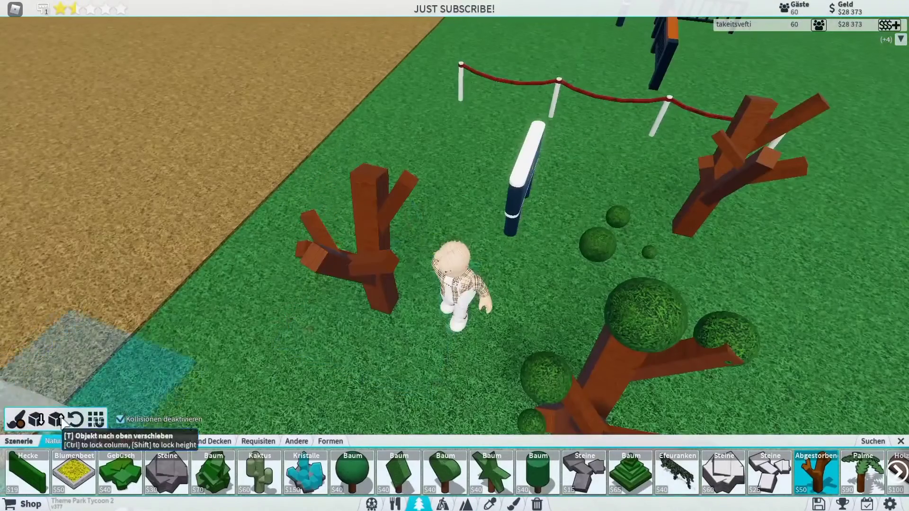
Copy the Sphere shape and add three round green bushes onto the tree's branches.
click(609, 229)
click(375, 186)
click(386, 274)
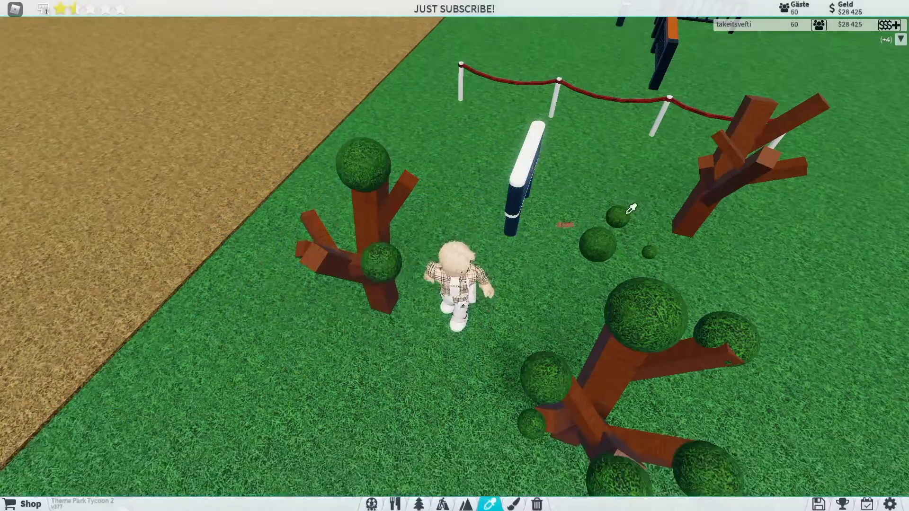
click(631, 210)
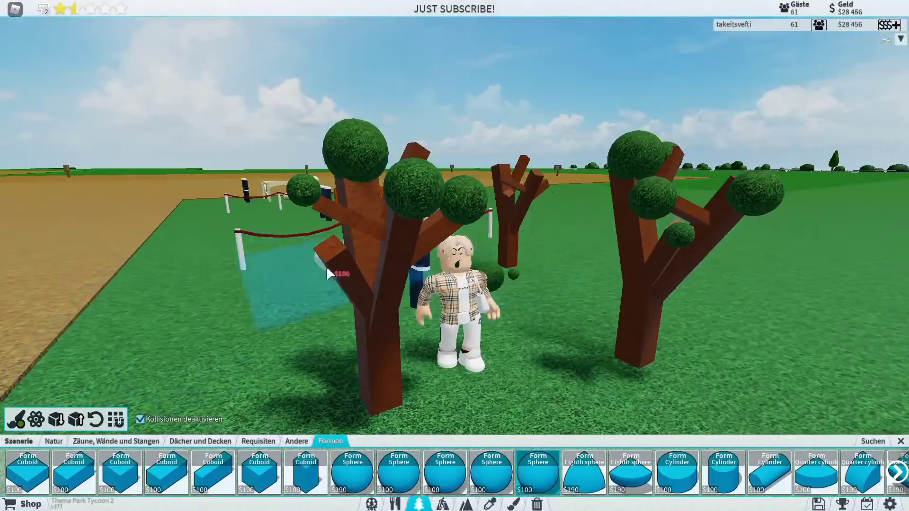
click(395, 269)
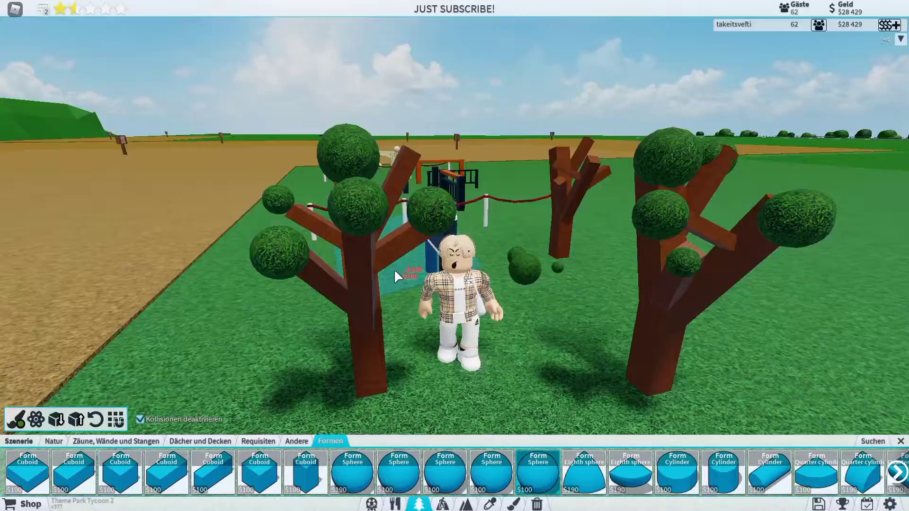
scroll(394, 269, down, 5)
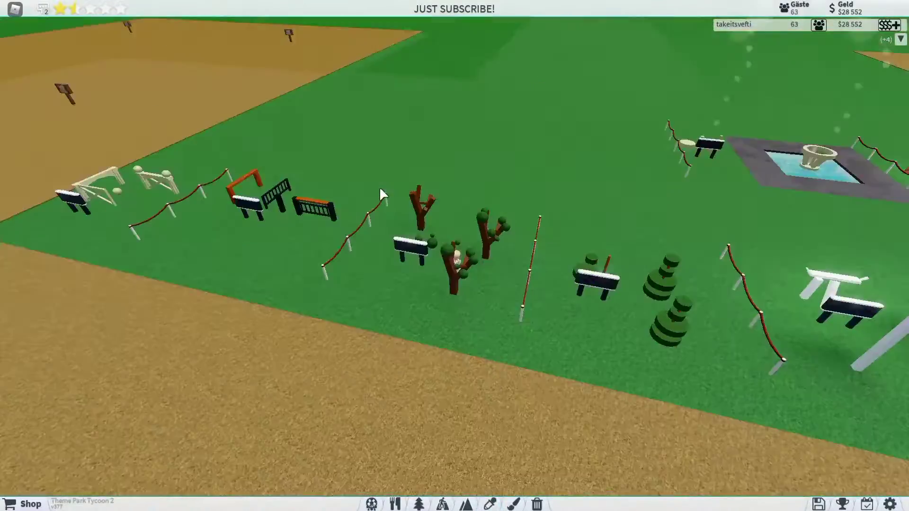
scroll(379, 187, up, 5)
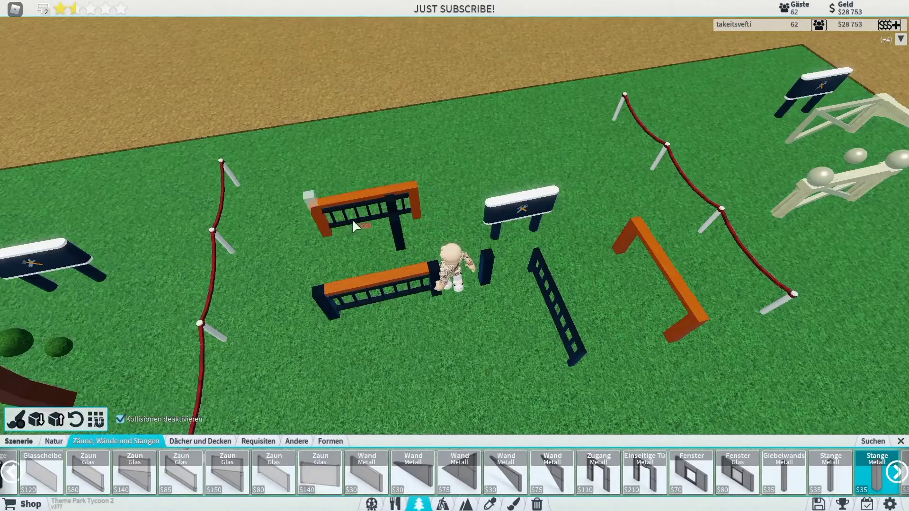
Remove stray railing parts with the trash tool and move the character onto the railing.
key(x)
scroll(383, 234, up, 5)
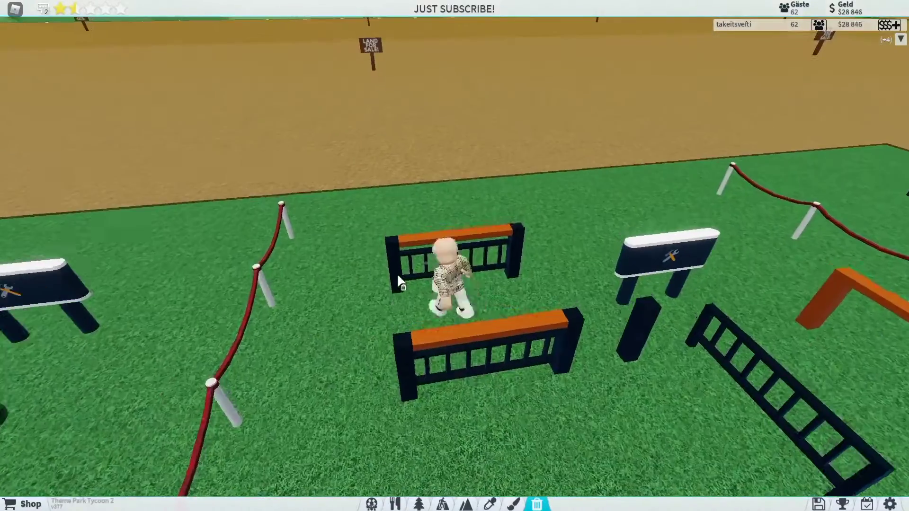
key(space)
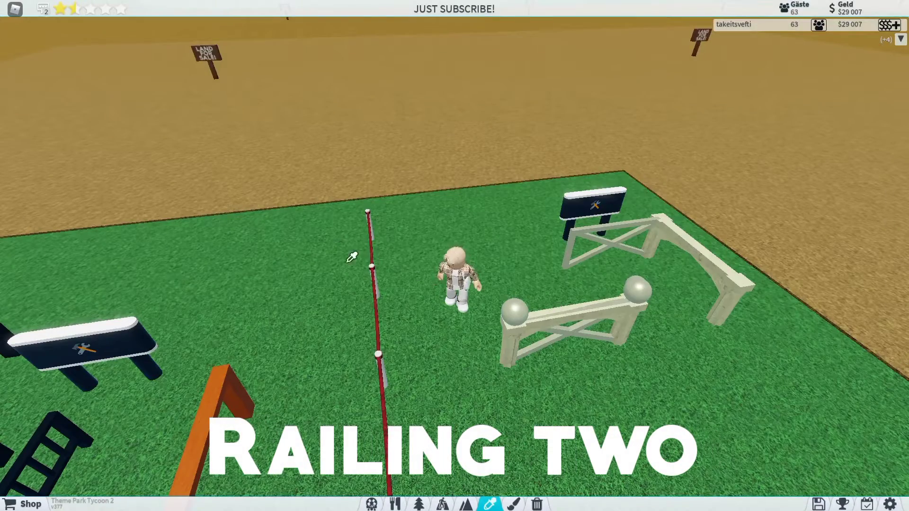
scroll(447, 216, down, 5)
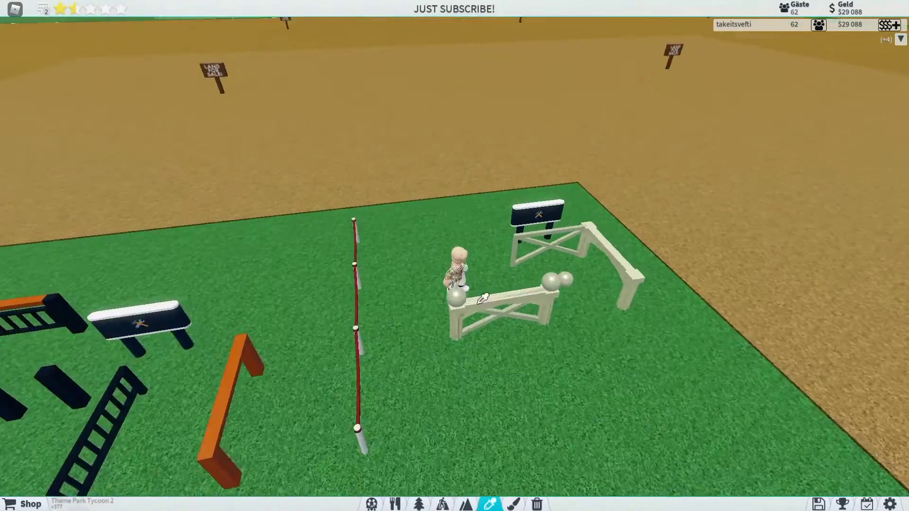
scroll(759, 352, up, 5)
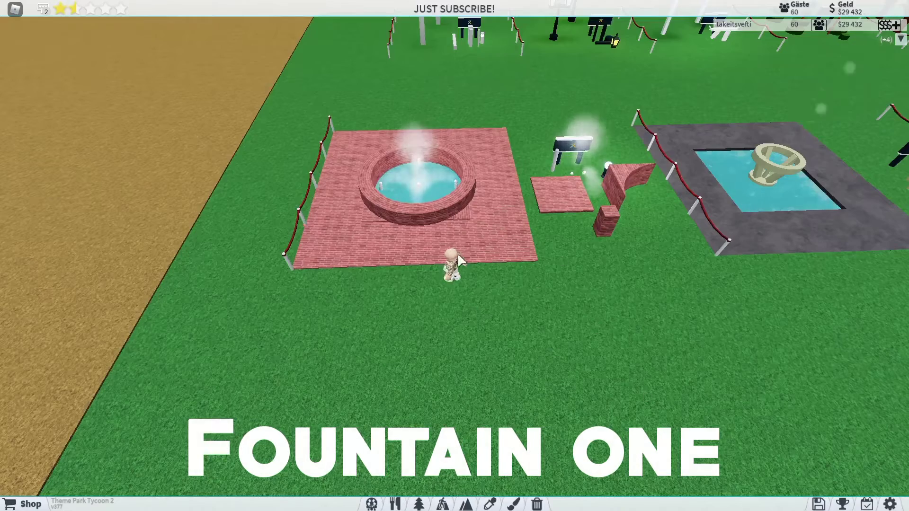
Walk the character away toward the fountain area.
key(s)
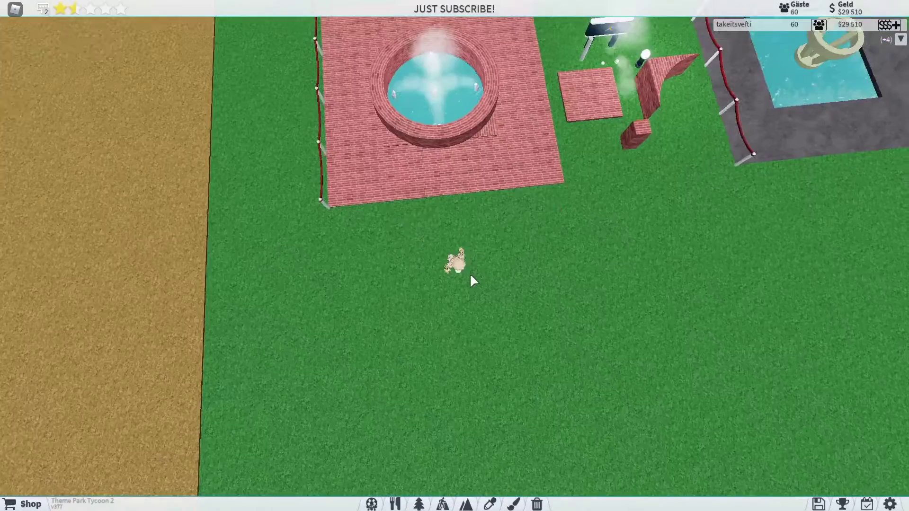
Lay an L-shaped brick strip, then place and rotate a roof piece inside the brick basin.
click(442, 505)
mouse_move(355, 195)
mouse_down()
mouse_move(364, 306)
mouse_move(538, 316)
mouse_up()
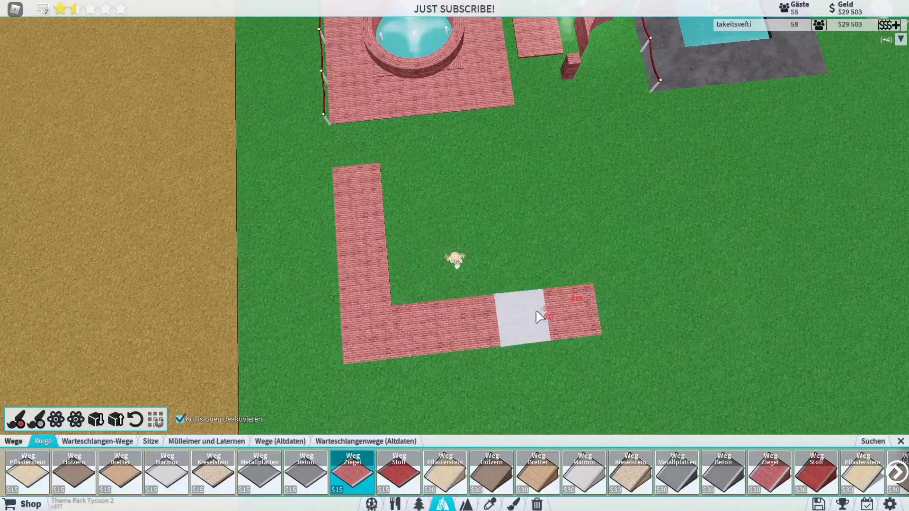
click(418, 504)
click(27, 473)
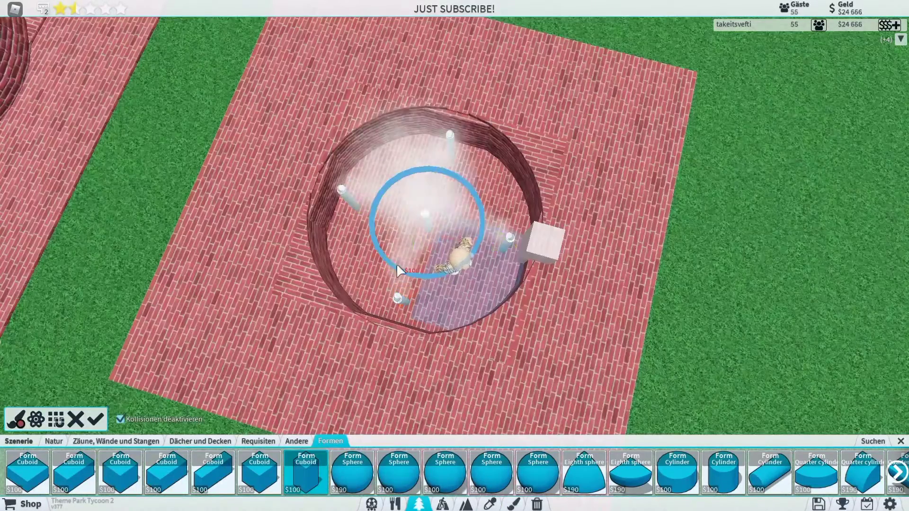
drag(397, 264, 396, 189)
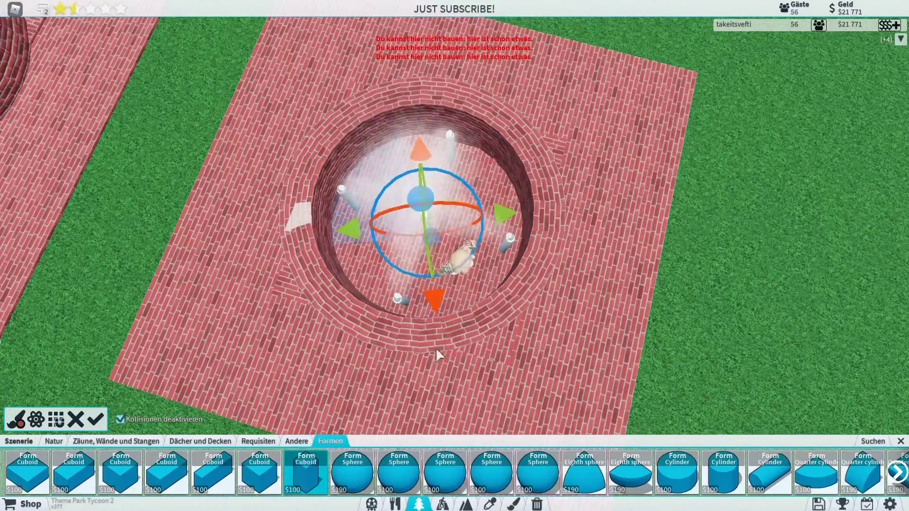
click(491, 504)
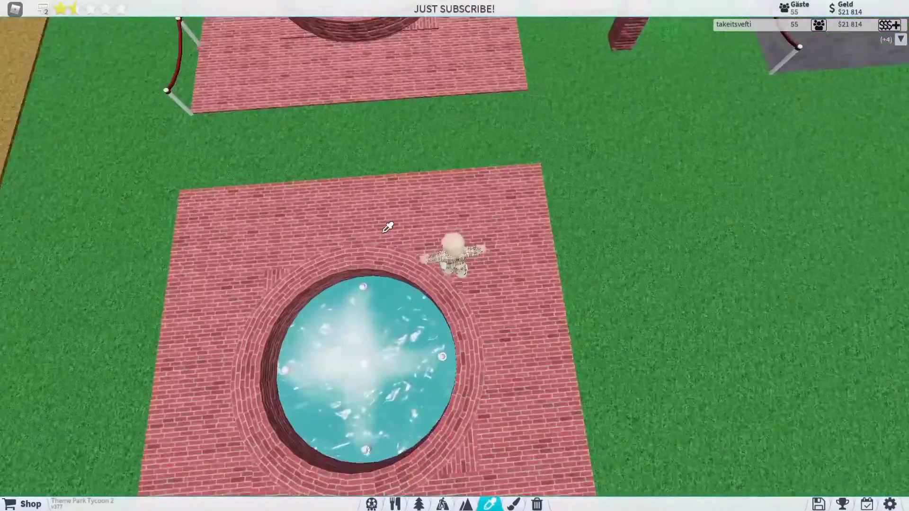
scroll(388, 227, down, 5)
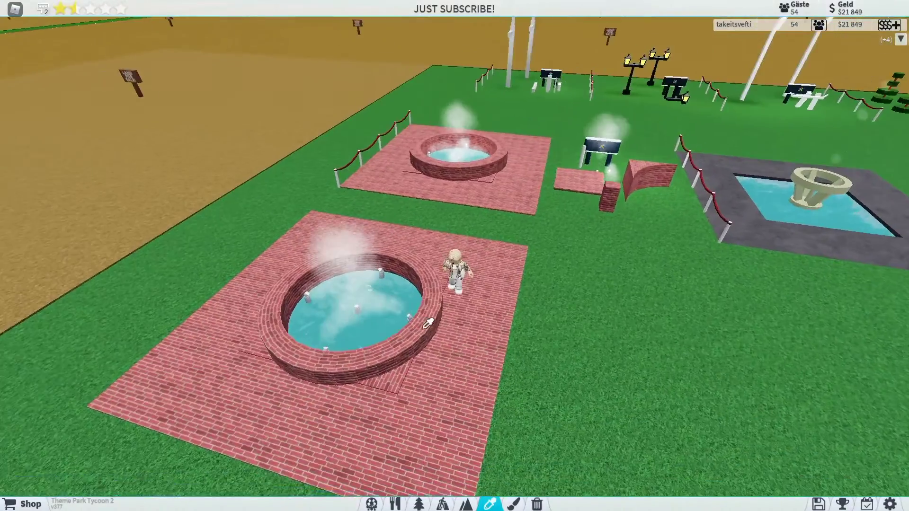
scroll(428, 324, down, 5)
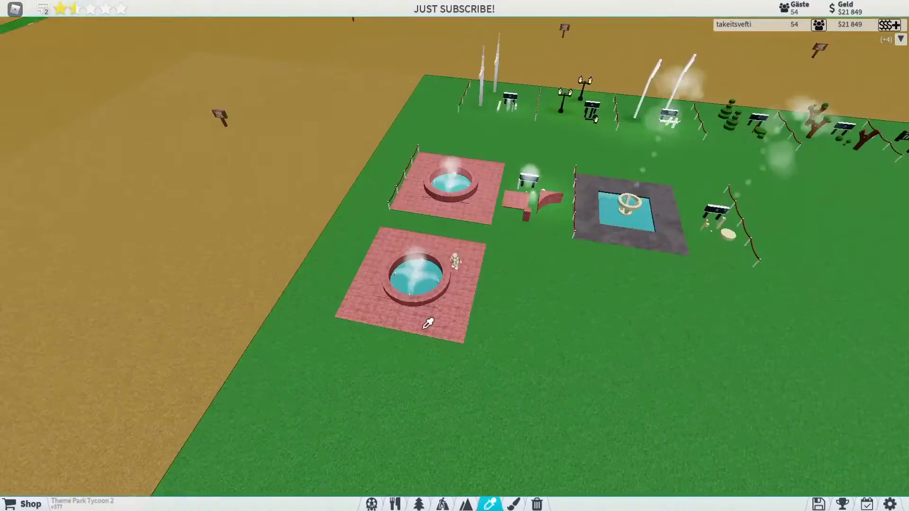
scroll(427, 323, up, 3)
scroll(427, 323, up, 3)
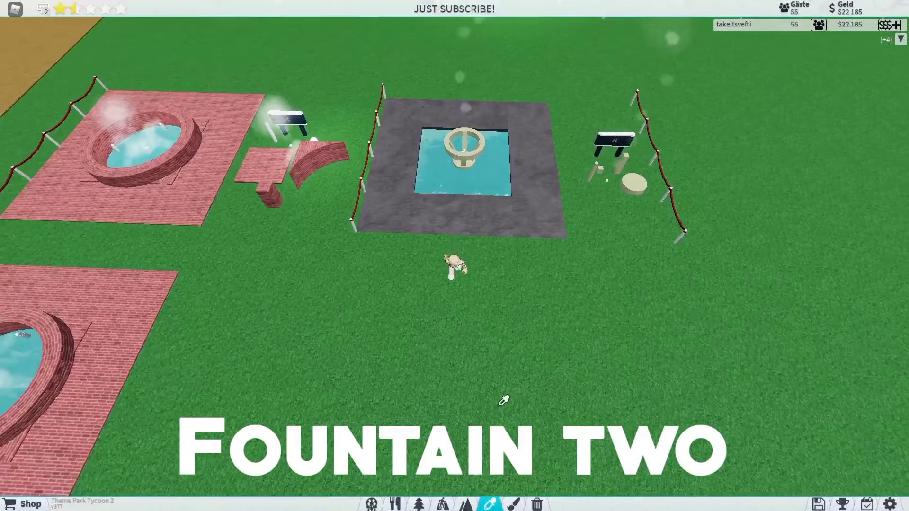
Dig a terrain pit and paint a Stein square around it.
click(466, 504)
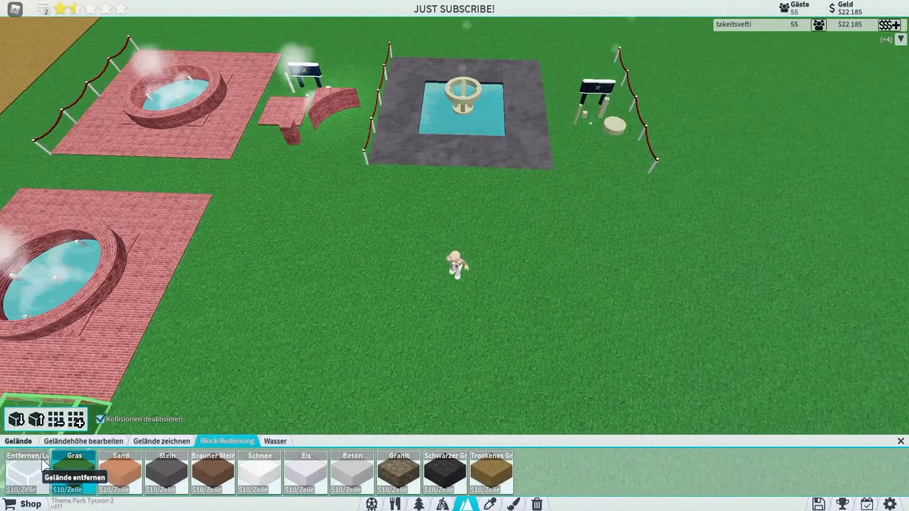
click(479, 313)
click(162, 441)
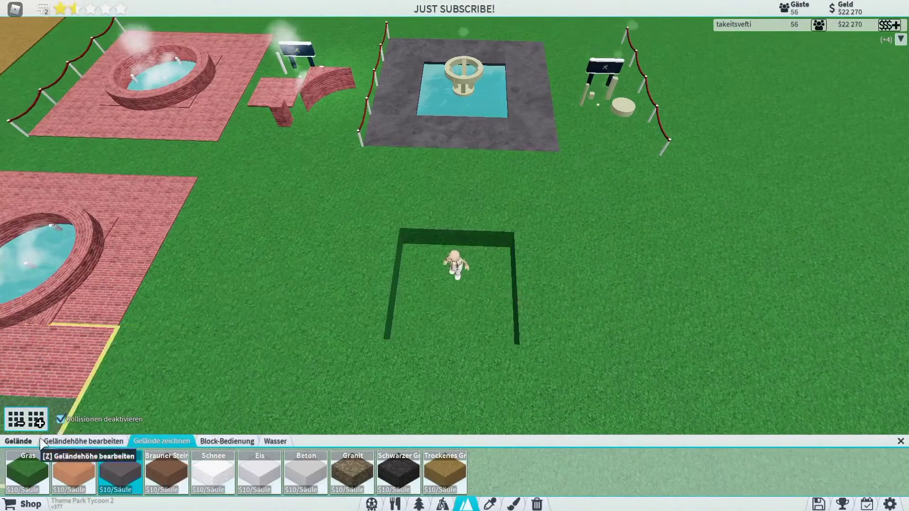
click(459, 302)
click(489, 505)
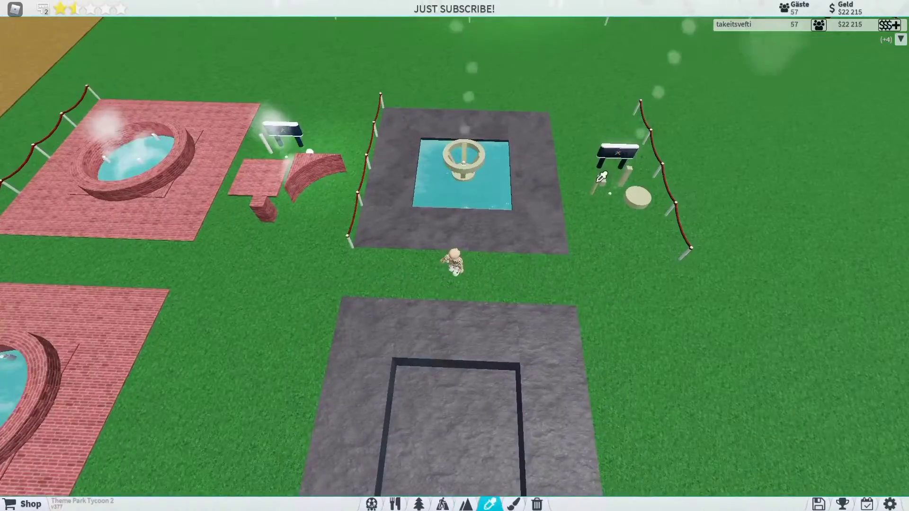
Copy the Wasserstrahl, adjust snapping, and set the water jet in the pit.
click(602, 177)
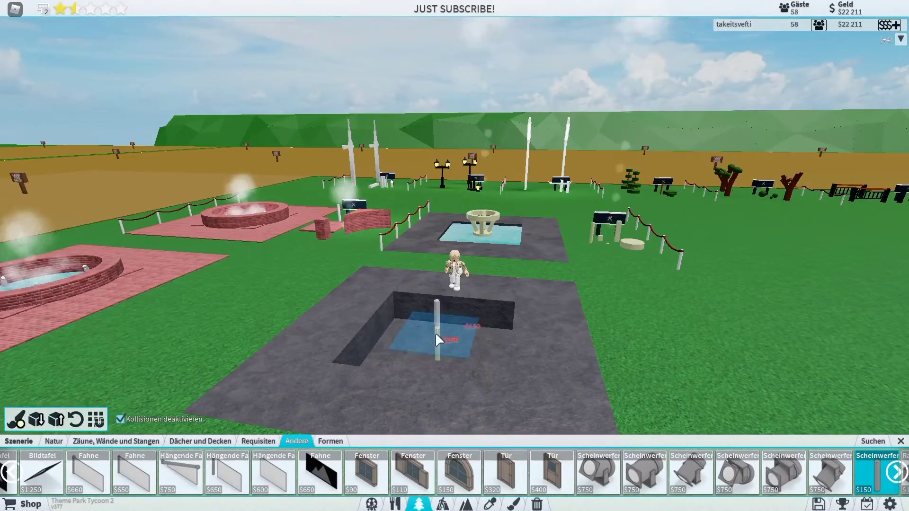
click(97, 422)
click(137, 387)
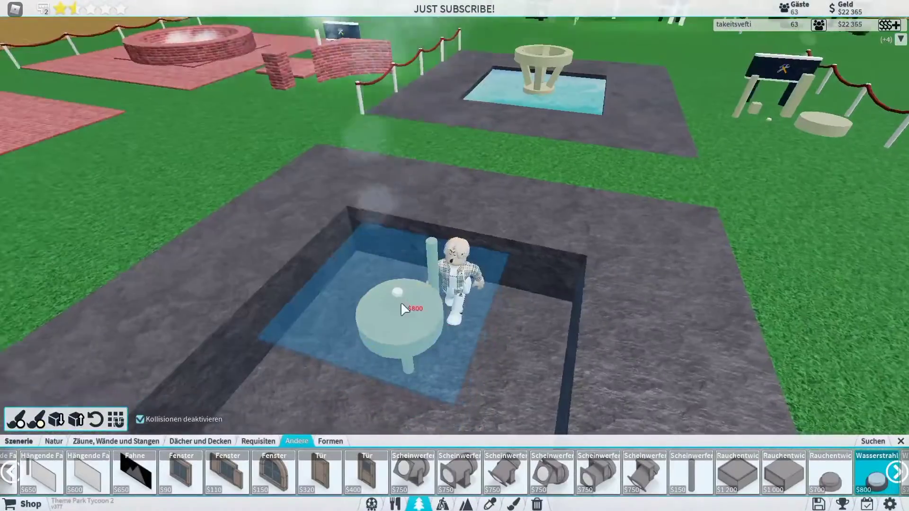
click(400, 302)
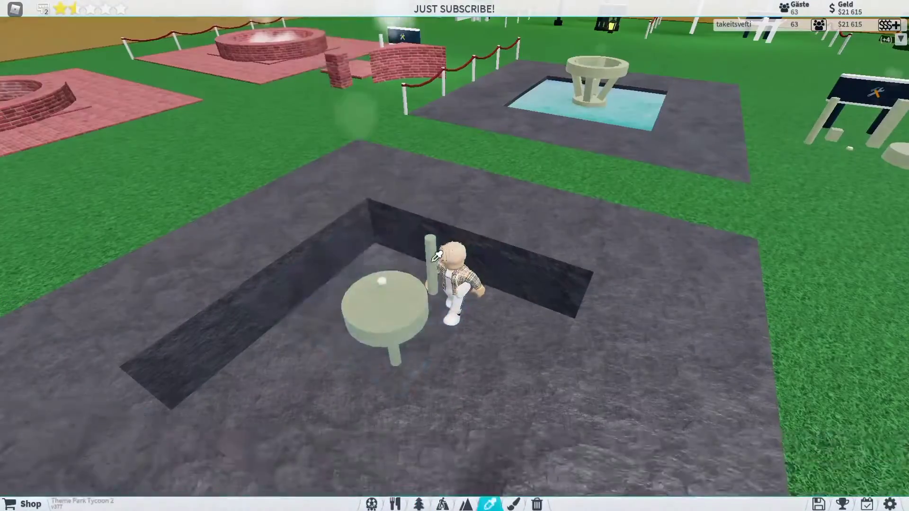
Place a cuboid pole beside the round basin and tilt it outward.
click(515, 503)
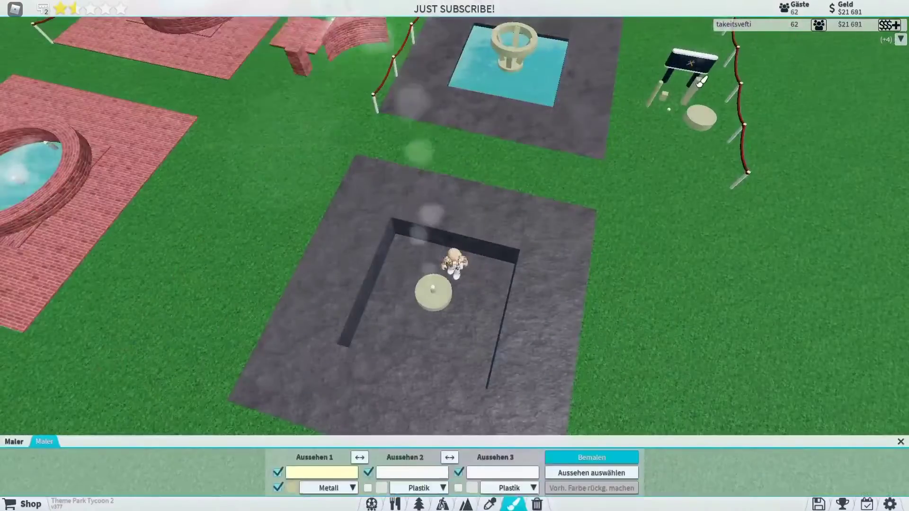
click(418, 503)
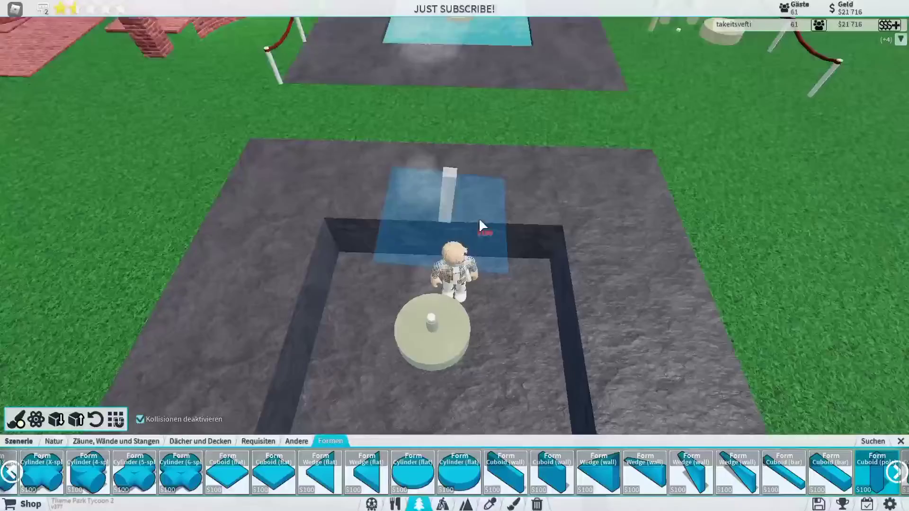
click(116, 419)
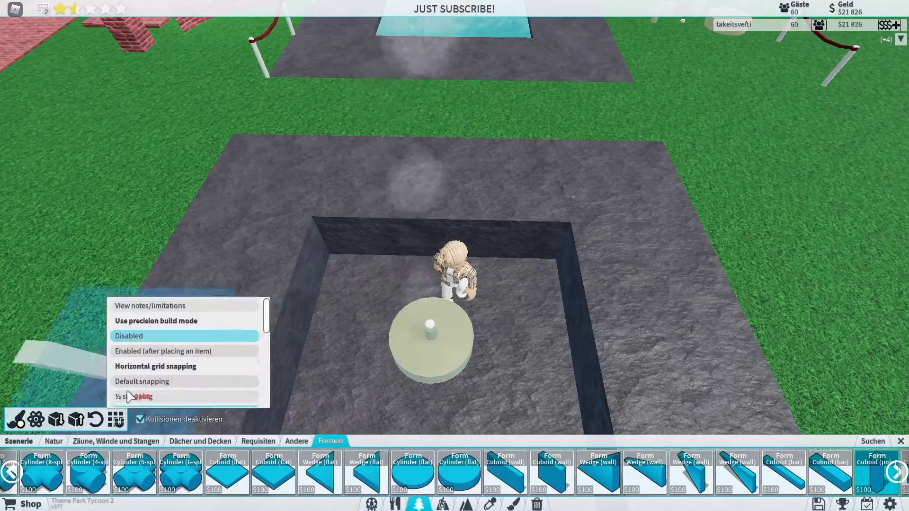
click(128, 397)
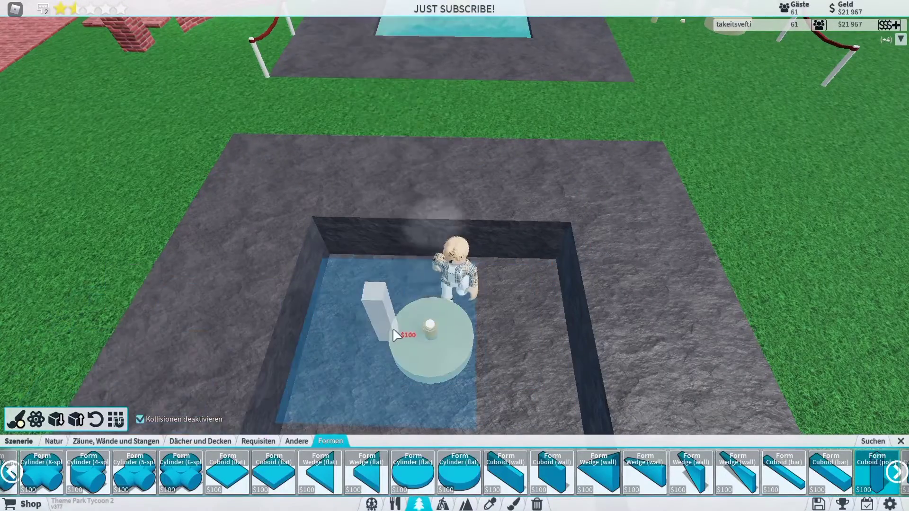
click(391, 329)
click(389, 267)
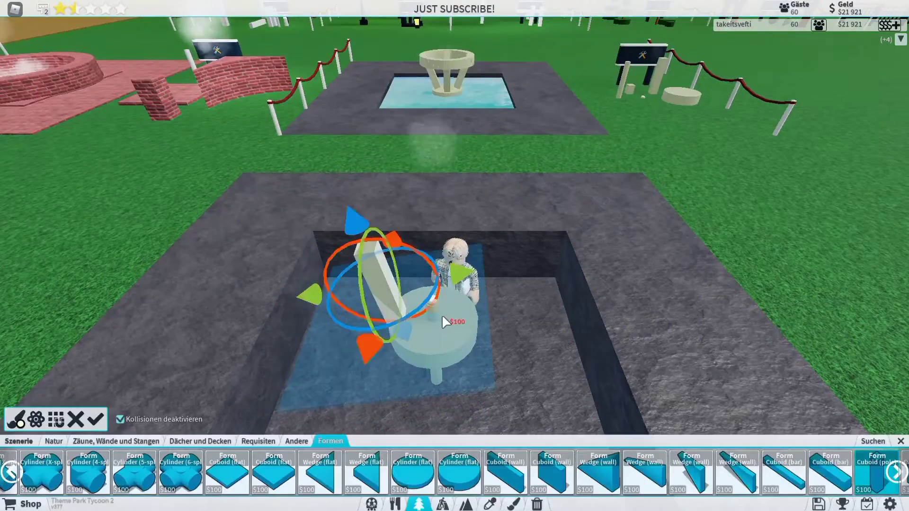
scroll(472, 306, up, 3)
click(56, 419)
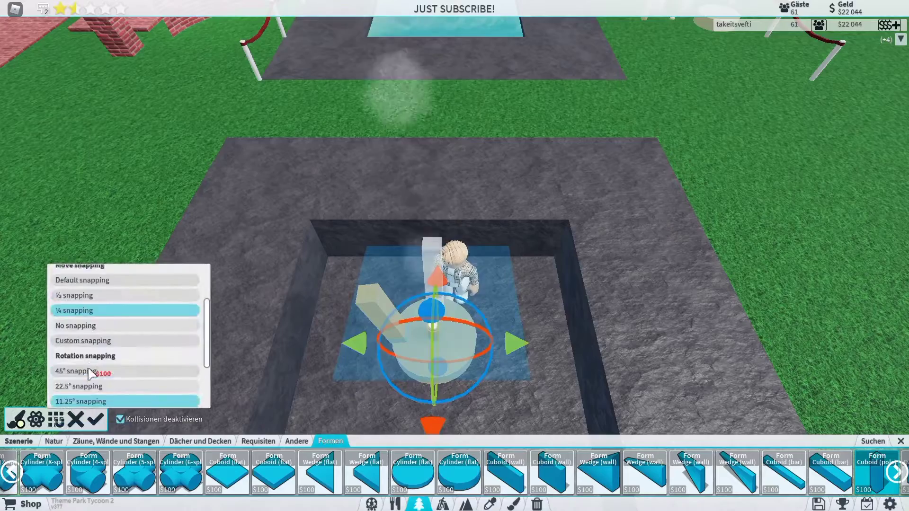
click(89, 372)
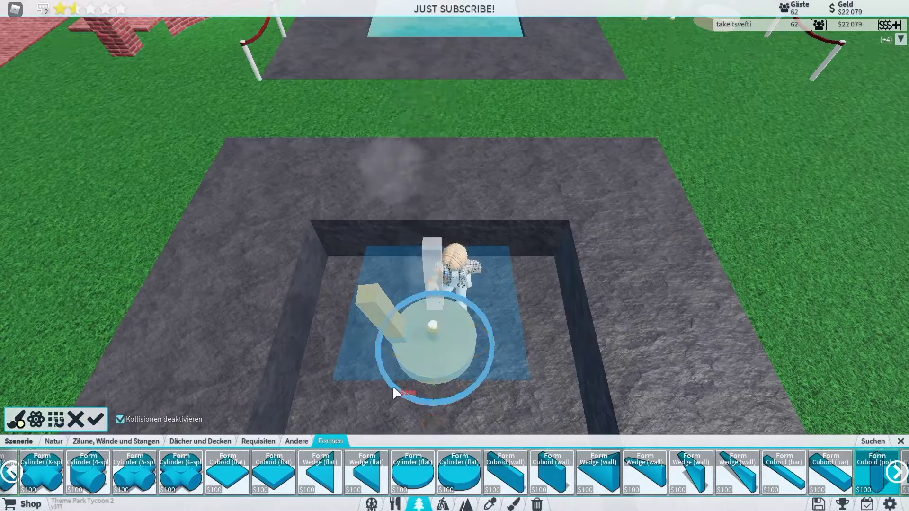
drag(393, 385, 426, 298)
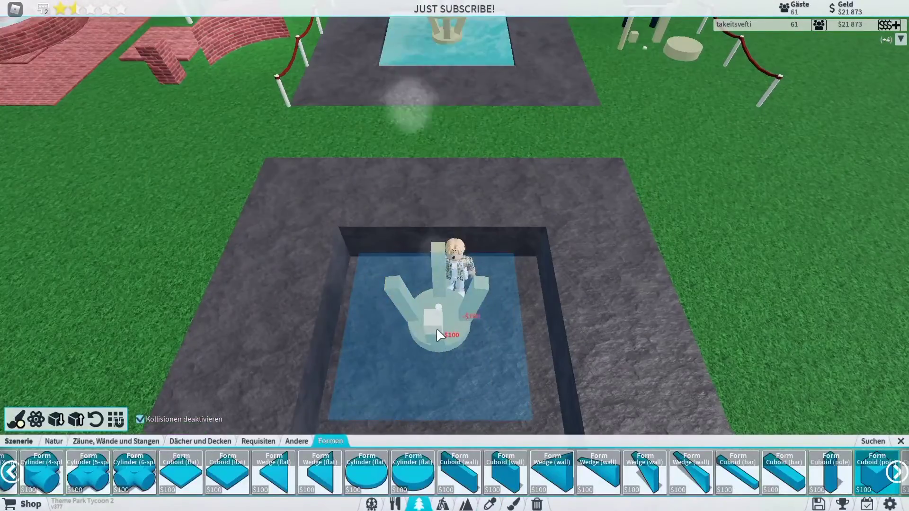
Rotate the ring around the basin centre and fill the stone pit with water.
click(436, 328)
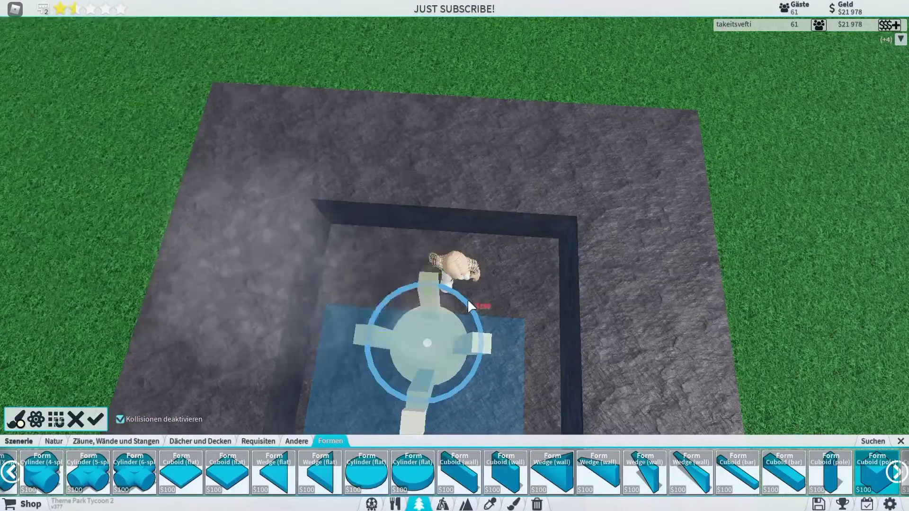
drag(468, 299, 447, 263)
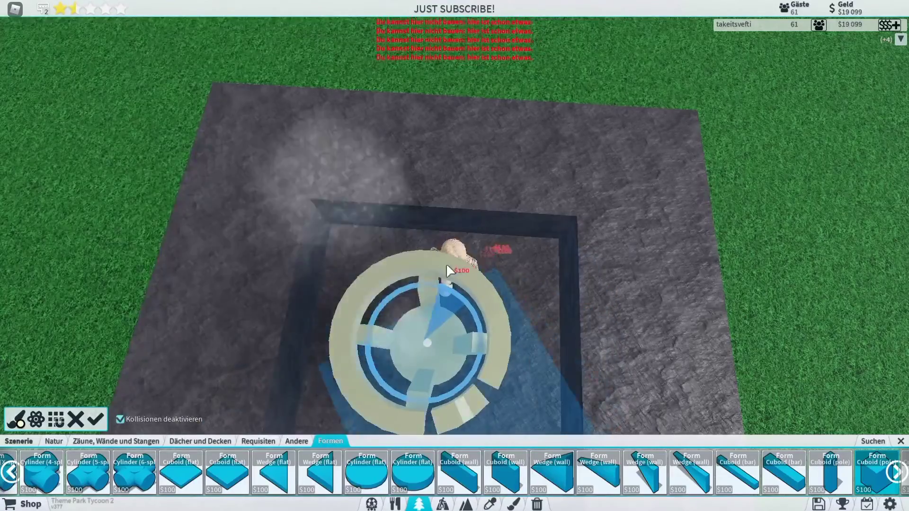
click(95, 419)
click(466, 504)
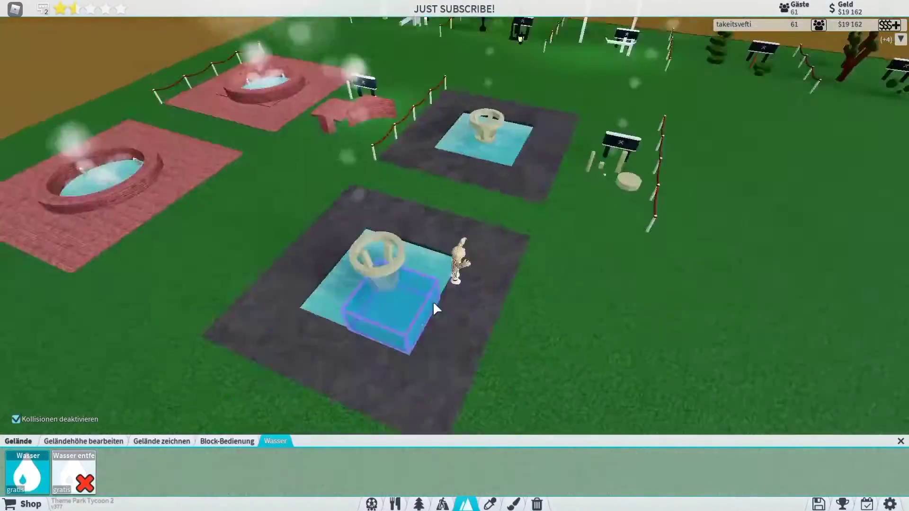
key(Left)
key(Left)
key(Left)
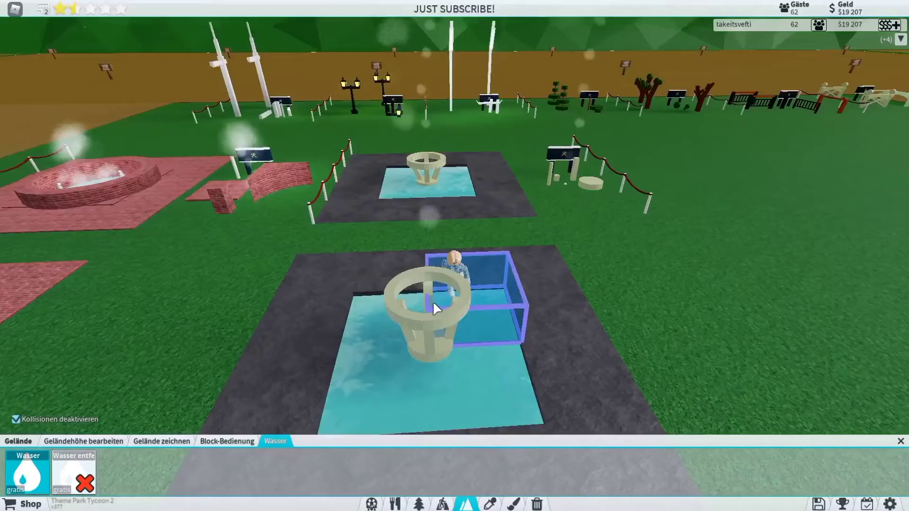
key(Left)
key(Left)
scroll(432, 301, down, 5)
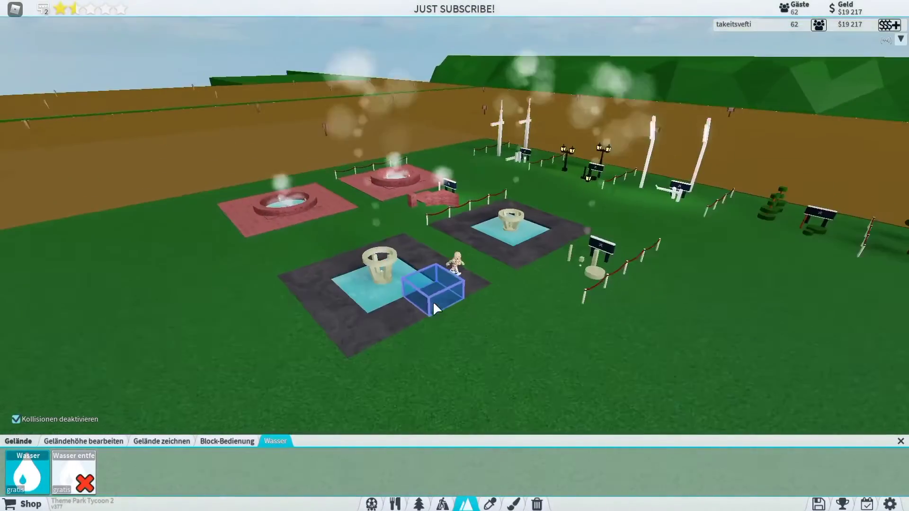
key(Left)
key(Left)
key(Escape)
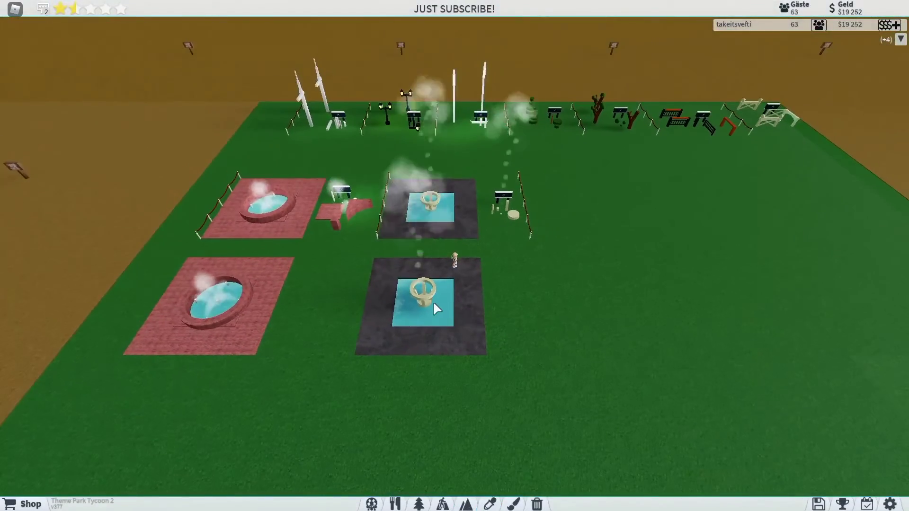